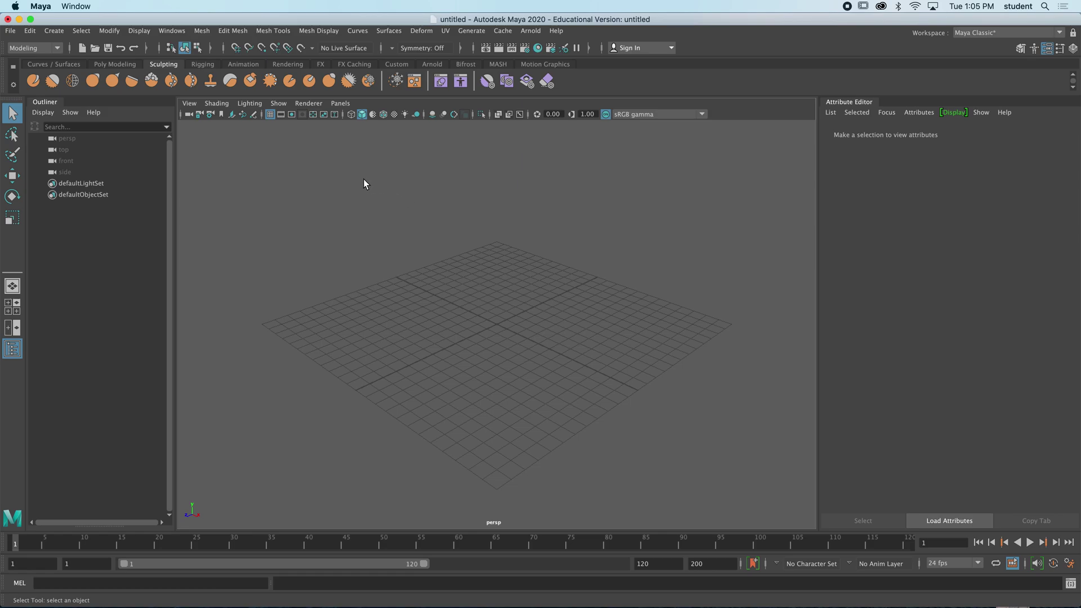
# Create a polygon plane about 37.4 units wide and 42.5 units high covering the grid
pyautogui.click(108, 64)
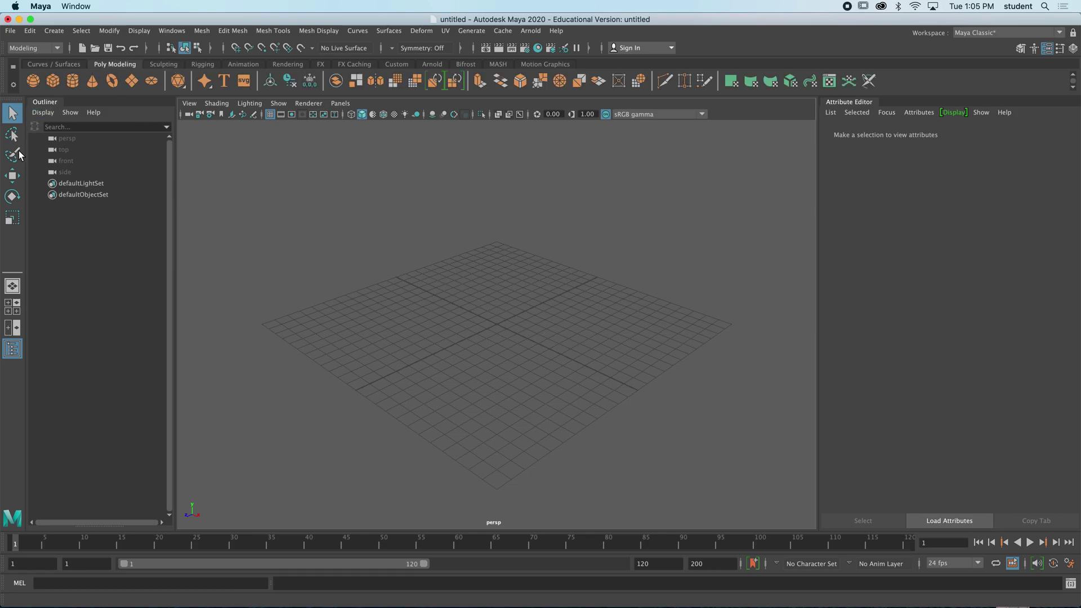
pyautogui.click(133, 81)
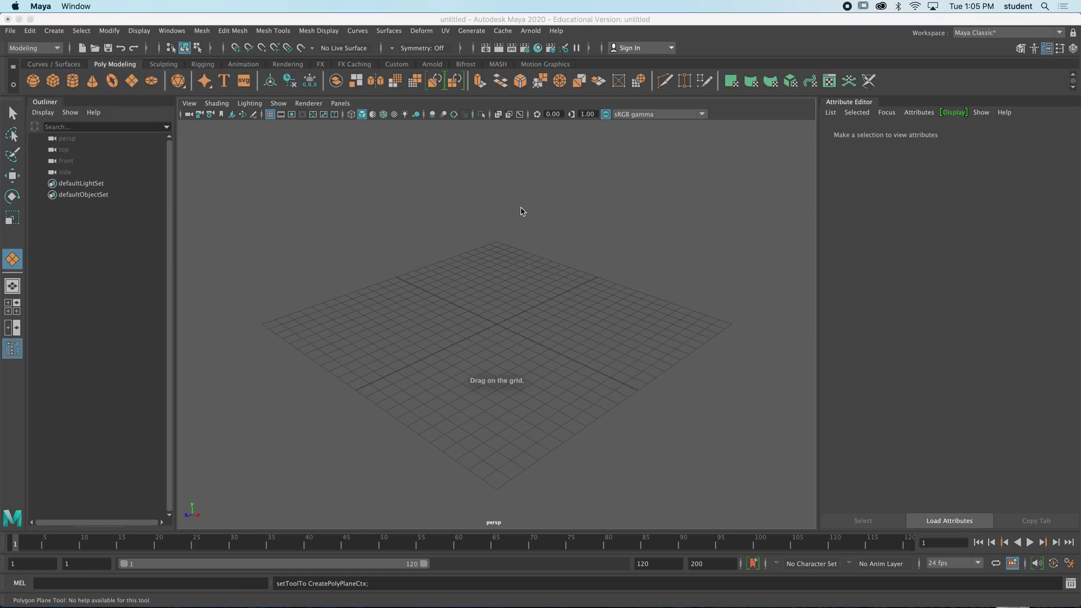
pyautogui.moveTo(518, 192); pyautogui.dragTo(466, 595)
pyautogui.scroll(-5, 518, 300)
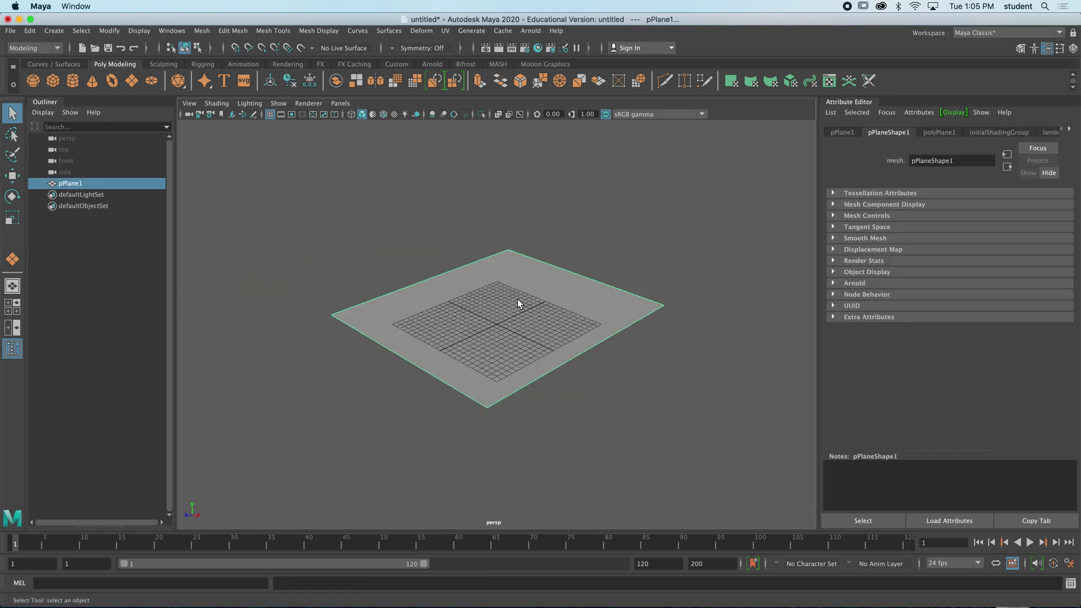
pyautogui.scroll(-1, 518, 299)
pyautogui.keyDown('alt'); pyautogui.moveTo(558, 309); pyautogui.dragTo(519, 269); pyautogui.keyUp('alt')
pyautogui.scroll(5, 529, 300)
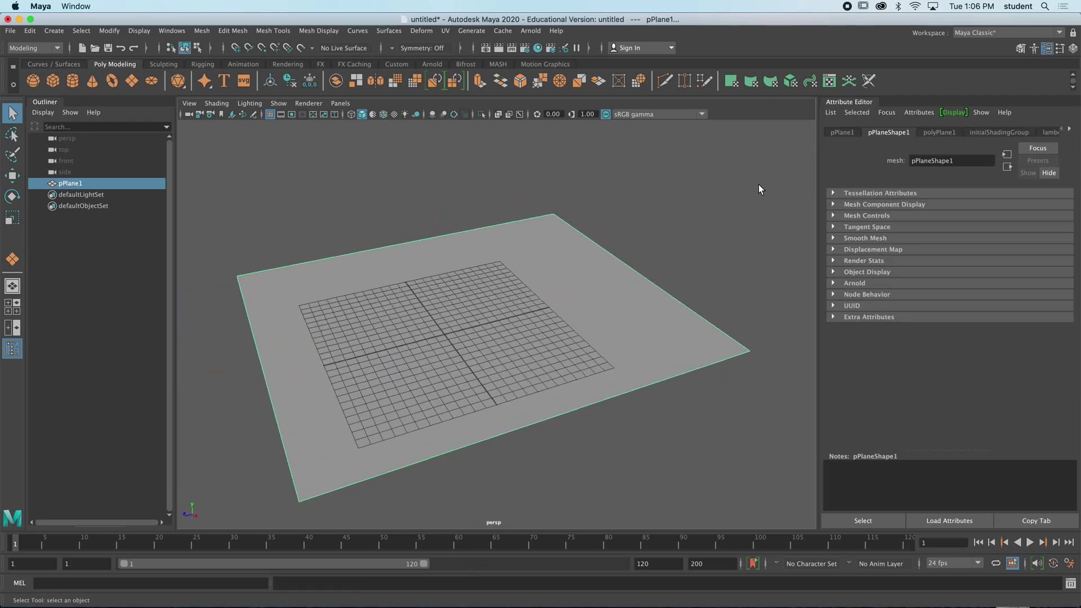
# Set the plane's width and height subdivisions to 200 each
pyautogui.click(954, 132)
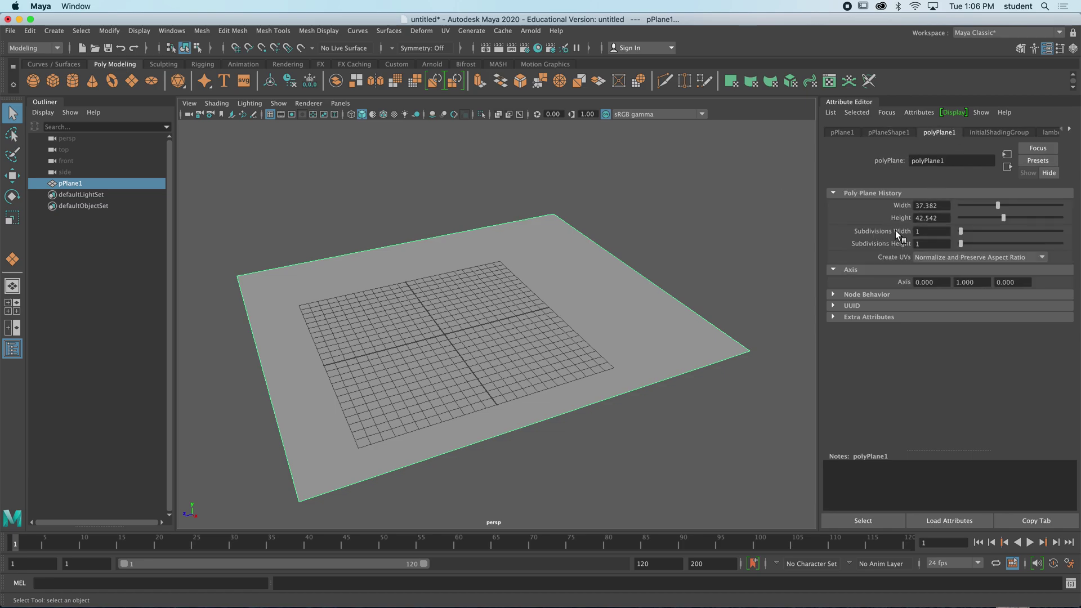
pyautogui.click(925, 232)
pyautogui.click(919, 244)
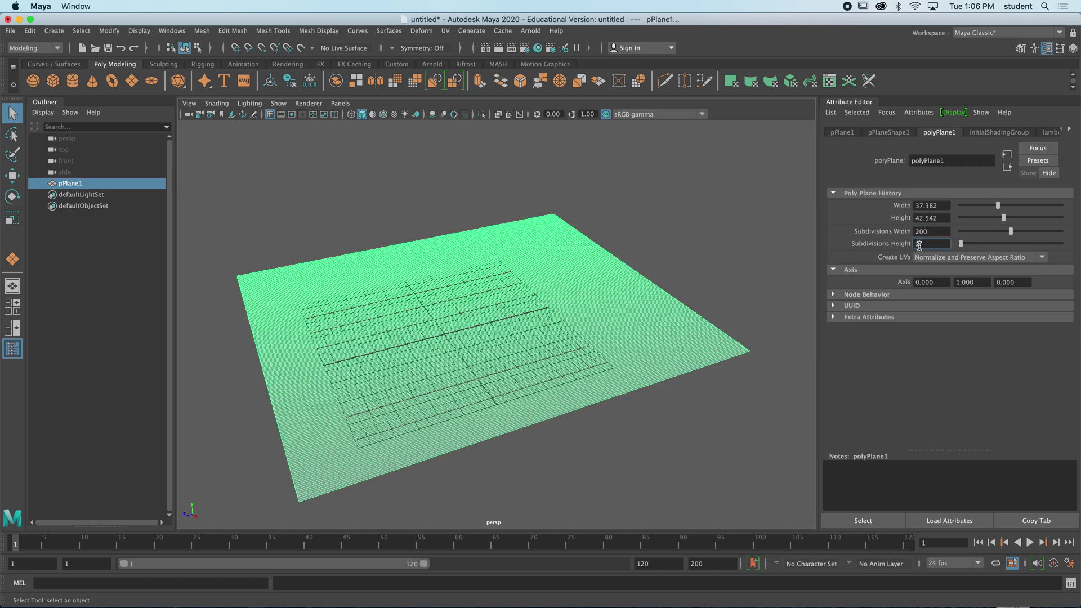
pyautogui.write('200')
pyautogui.press('Return')
pyautogui.scroll(5, 596, 296)
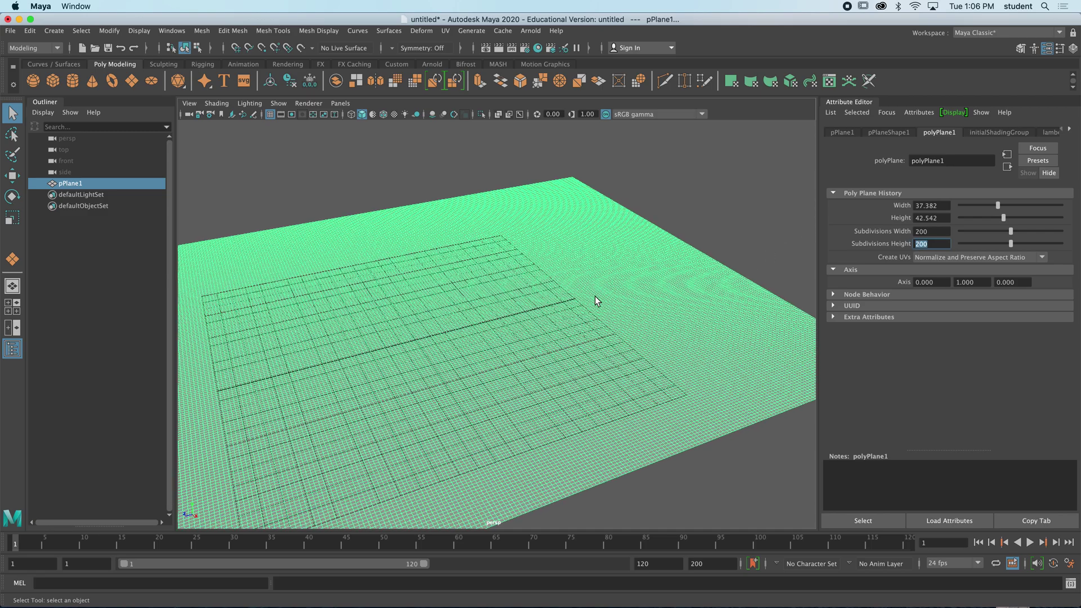
pyautogui.scroll(3, 579, 311)
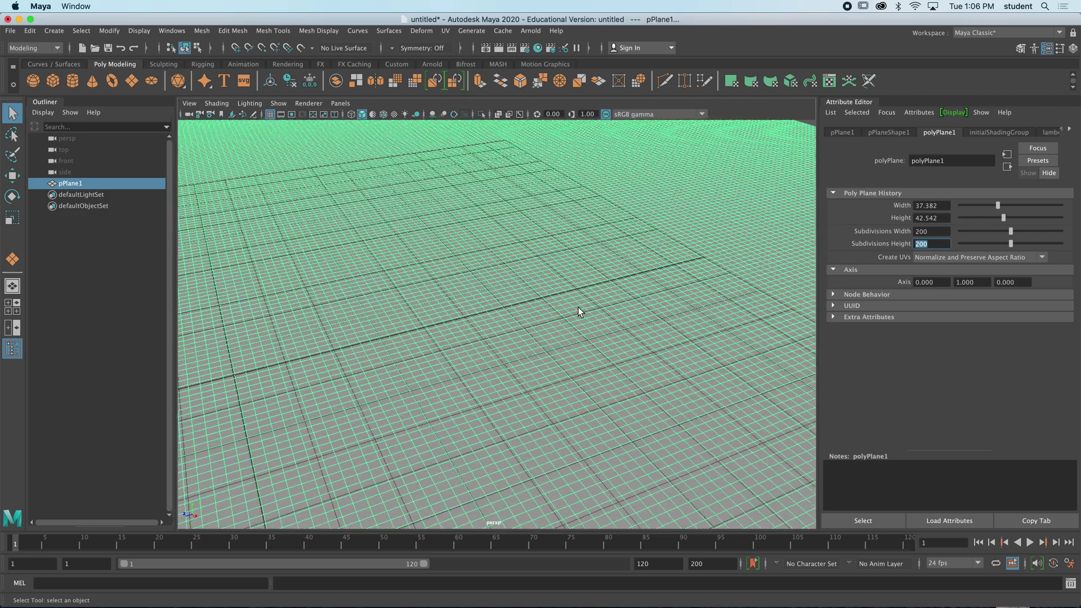
pyautogui.scroll(-8, 578, 312)
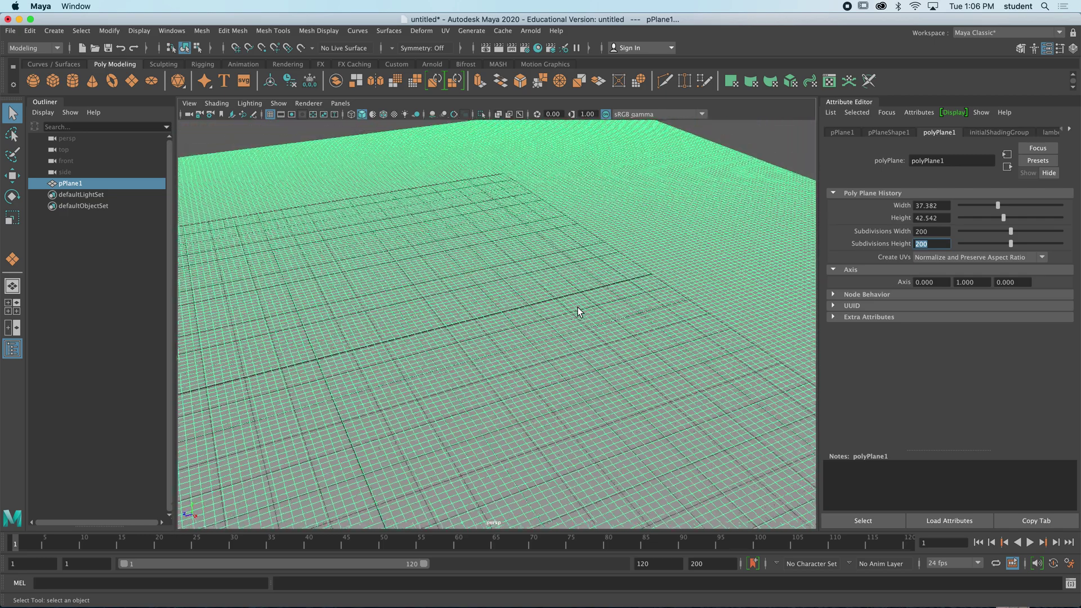
pyautogui.keyDown('alt'); pyautogui.moveTo(557, 308); pyautogui.dragTo(589, 301); pyautogui.keyUp('alt')
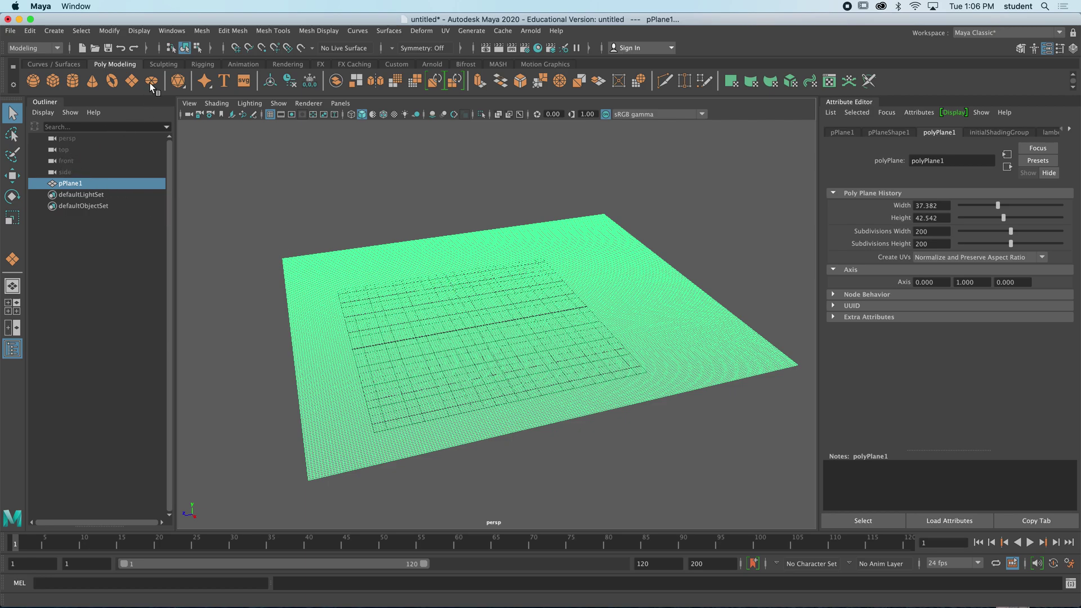
# Activate the Sculpt tool on the plane and adjust its brush strength
pyautogui.click(158, 64)
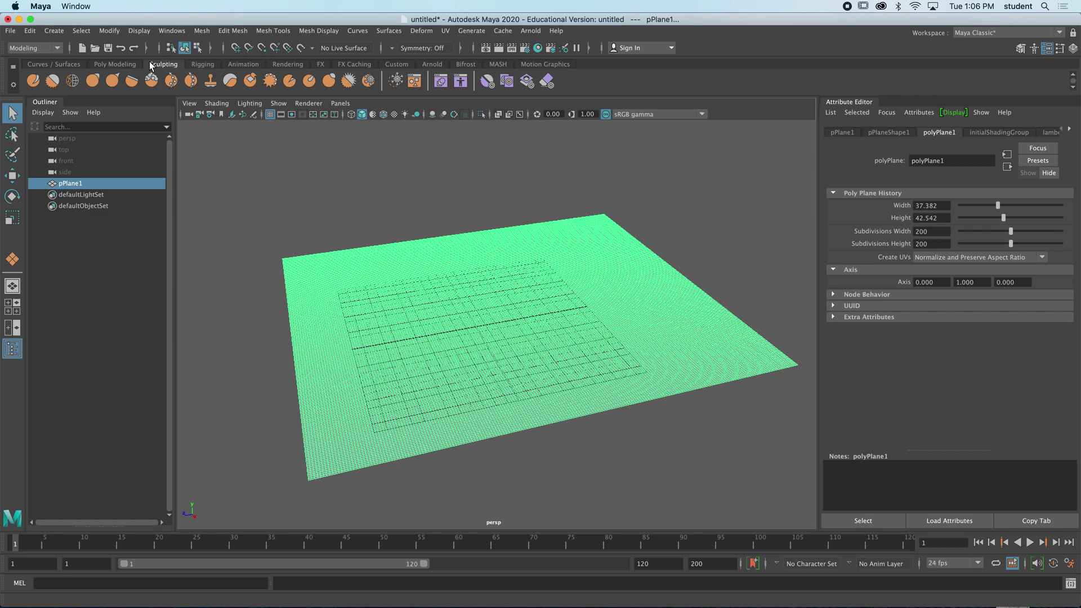
pyautogui.click(34, 82)
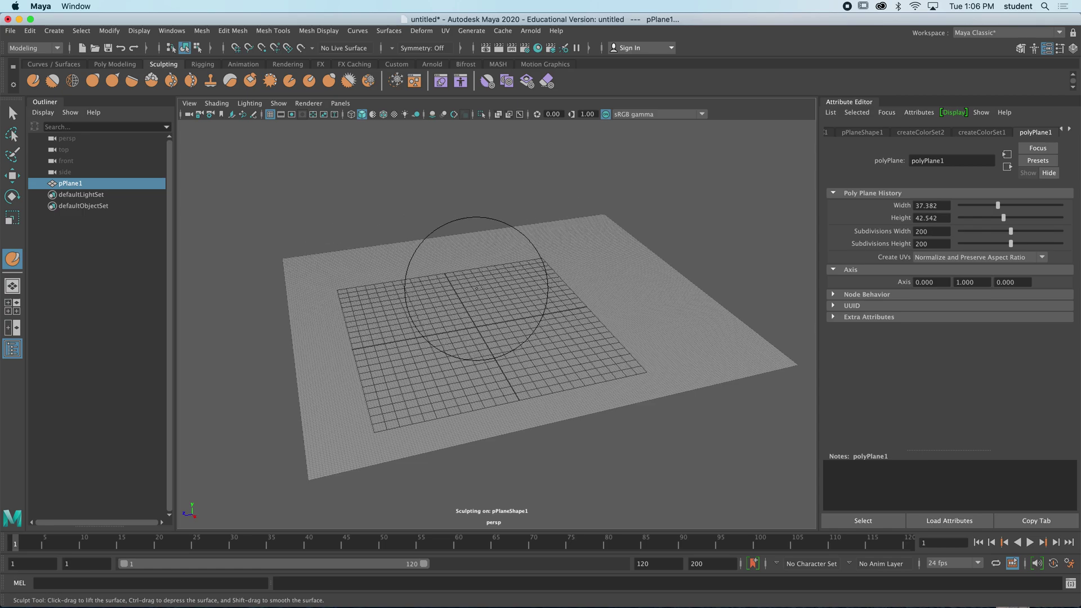
pyautogui.moveTo(476, 288)
pyautogui.mouseDown()
pyautogui.moveTo(499, 289)
pyautogui.moveTo(470, 293)
pyautogui.mouseUp()
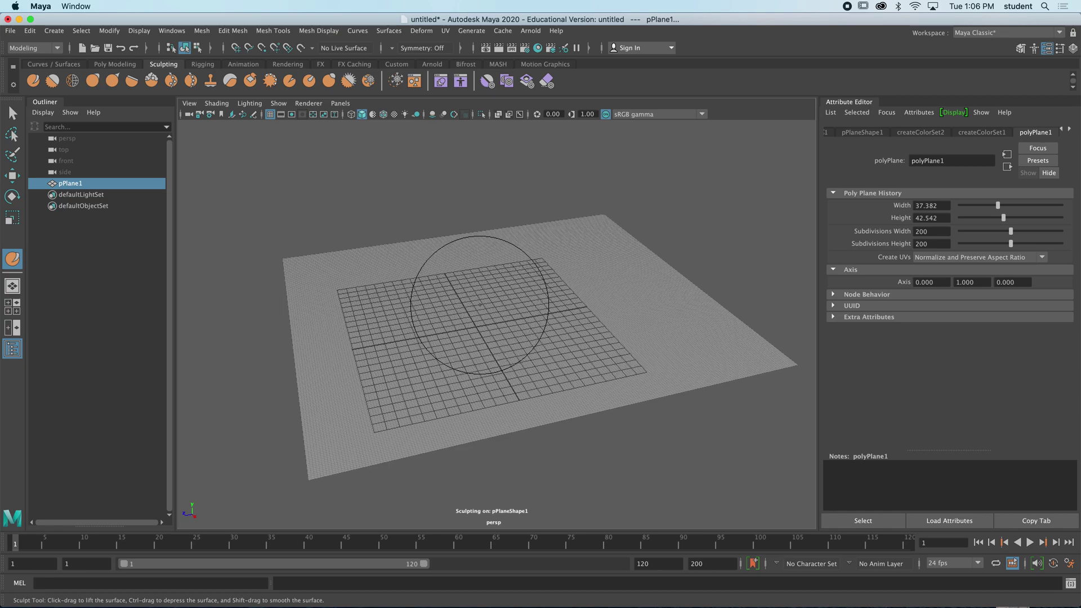
pyautogui.press('m')
pyautogui.moveTo(479, 304); pyautogui.dragTo(480, 260)
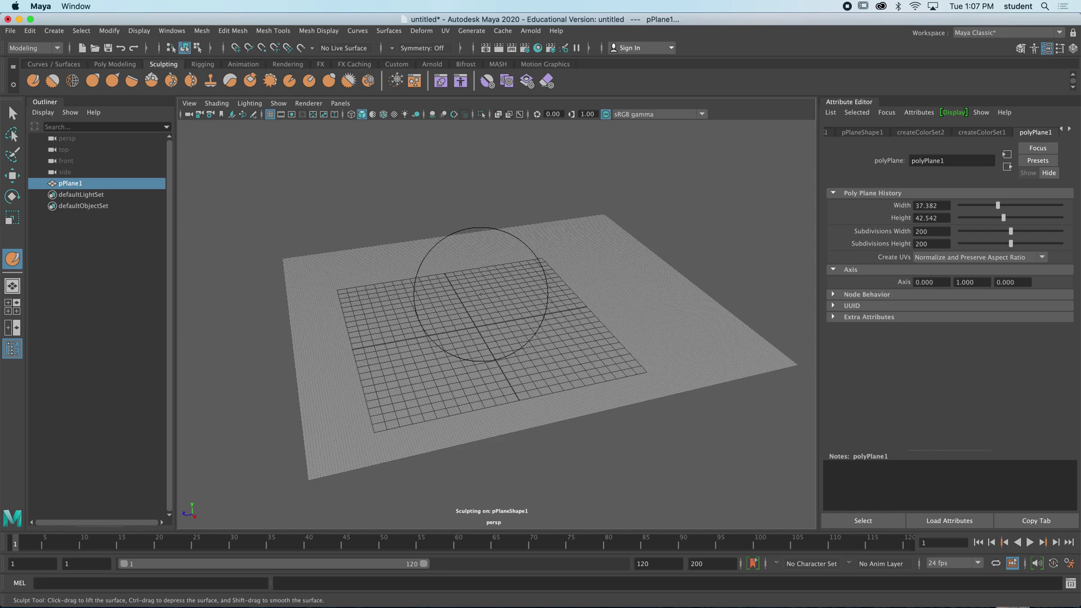
# Restore the Sculpt tool's default size of 25 and strength of 15, and undo the test strokes
pyautogui.moveTo(351, 282)
pyautogui.mouseDown()
pyautogui.moveTo(454, 234)
pyautogui.moveTo(483, 241)
pyautogui.moveTo(391, 231)
pyautogui.mouseUp()
pyautogui.press('z')
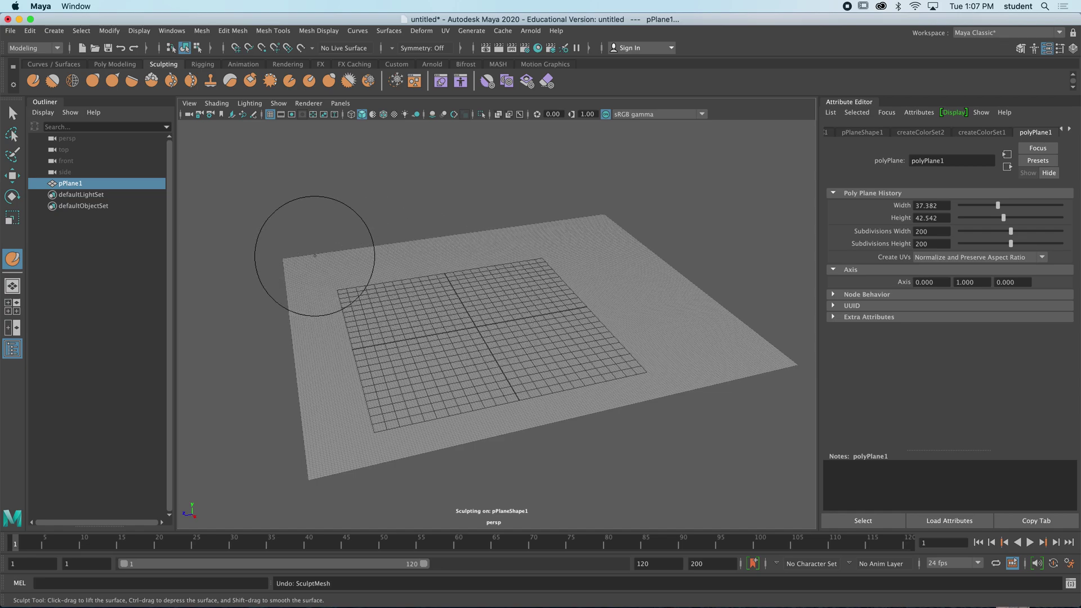
pyautogui.doubleClick(13, 259)
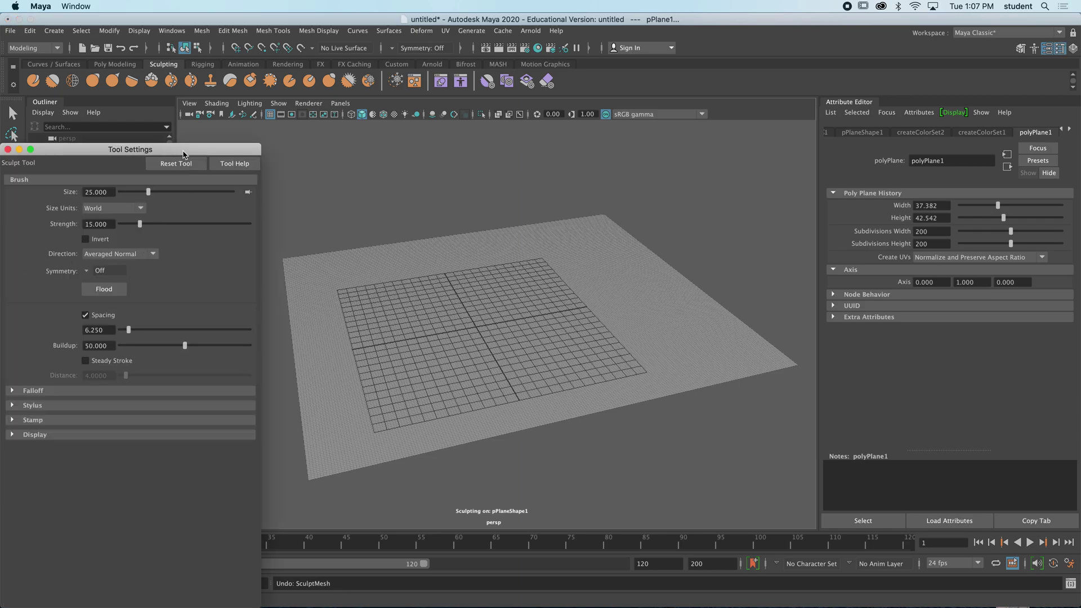
pyautogui.moveTo(188, 155); pyautogui.dragTo(215, 217)
pyautogui.click(34, 211)
pyautogui.moveTo(384, 294); pyautogui.dragTo(418, 291)
pyautogui.press('z')
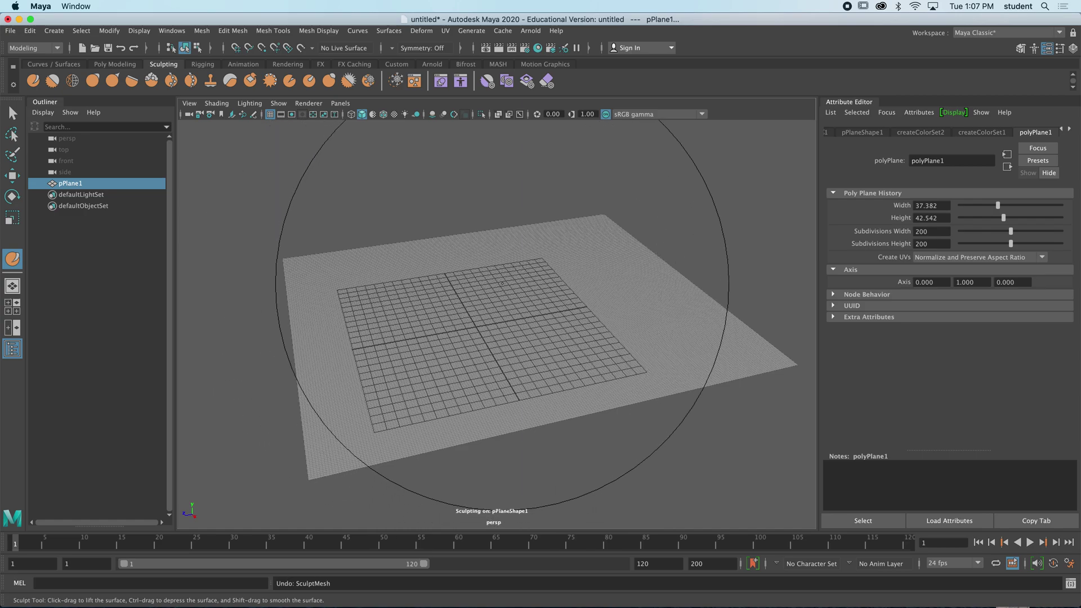
# Try raising several hills across the plane with a smaller sculpt brush, and undo the strokes
pyautogui.press('b')
pyautogui.moveTo(500, 286)
pyautogui.mouseDown()
pyautogui.moveTo(364, 285)
pyautogui.moveTo(564, 300)
pyautogui.moveTo(406, 363)
pyautogui.moveTo(577, 362)
pyautogui.mouseUp()
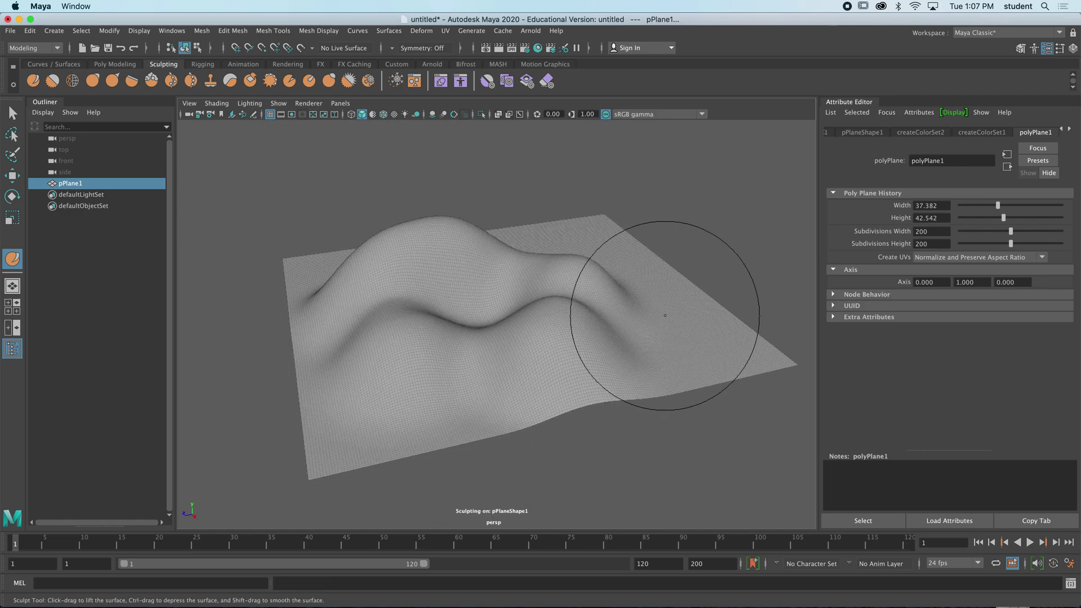
pyautogui.moveTo(665, 316); pyautogui.dragTo(673, 321)
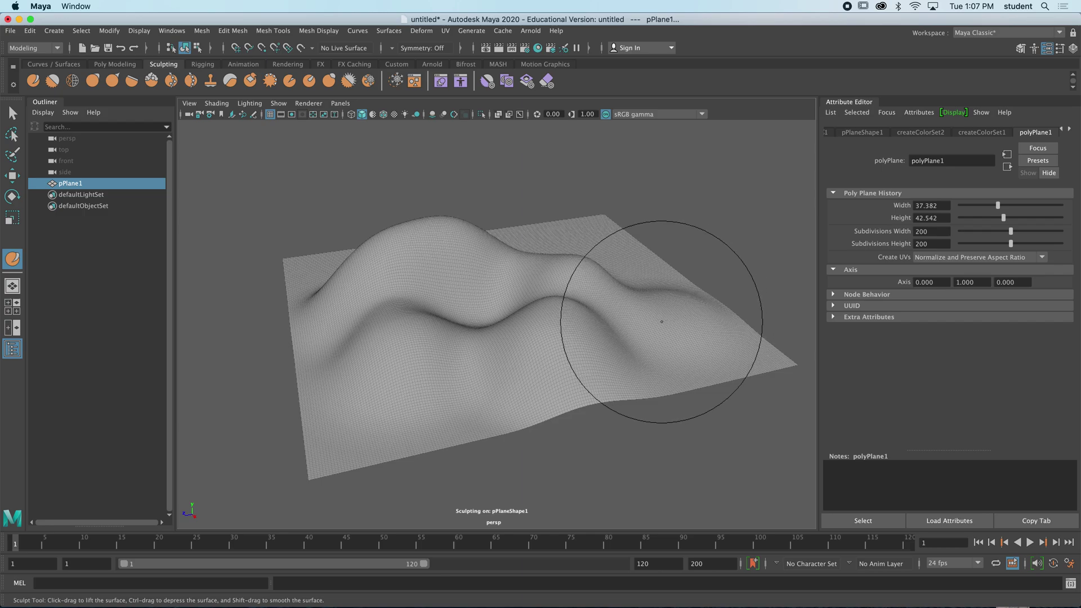
pyautogui.moveTo(614, 282)
pyautogui.keyDown('alt'); pyautogui.mouseDown()
pyautogui.moveTo(586, 295)
pyautogui.moveTo(601, 287)
pyautogui.mouseUp(); pyautogui.keyUp('alt')
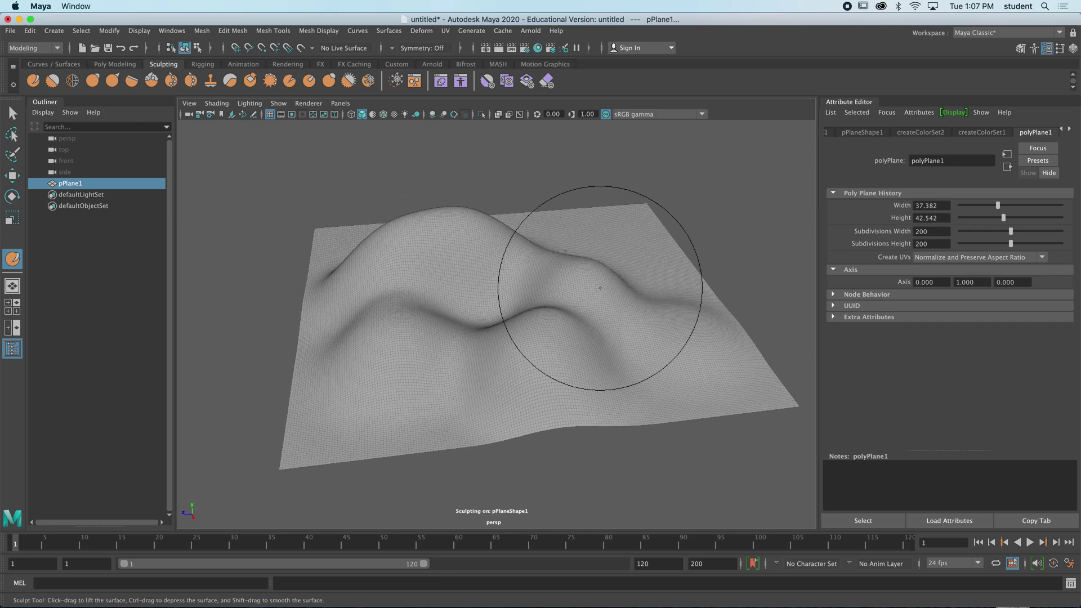
pyautogui.press('super+z')
pyautogui.press('super+z')
pyautogui.hotkey('ctrl', 'z')
pyautogui.hotkey('ctrl', 'z')
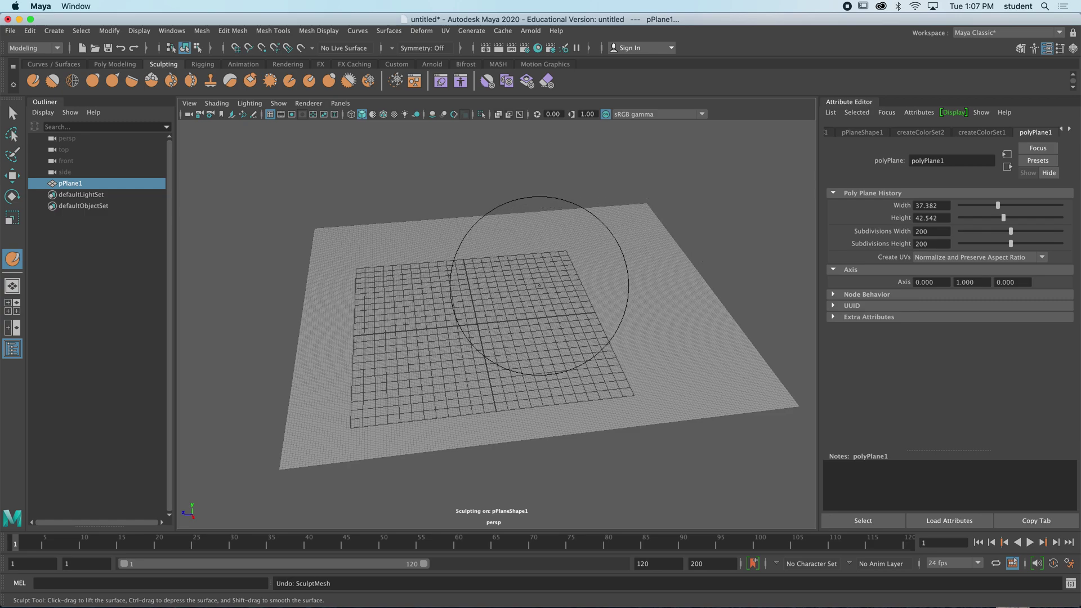
# Lower the brush strength and try sculpting gentler hills from several sides of the plane
pyautogui.press('m')
pyautogui.moveTo(538, 286); pyautogui.dragTo(539, 308)
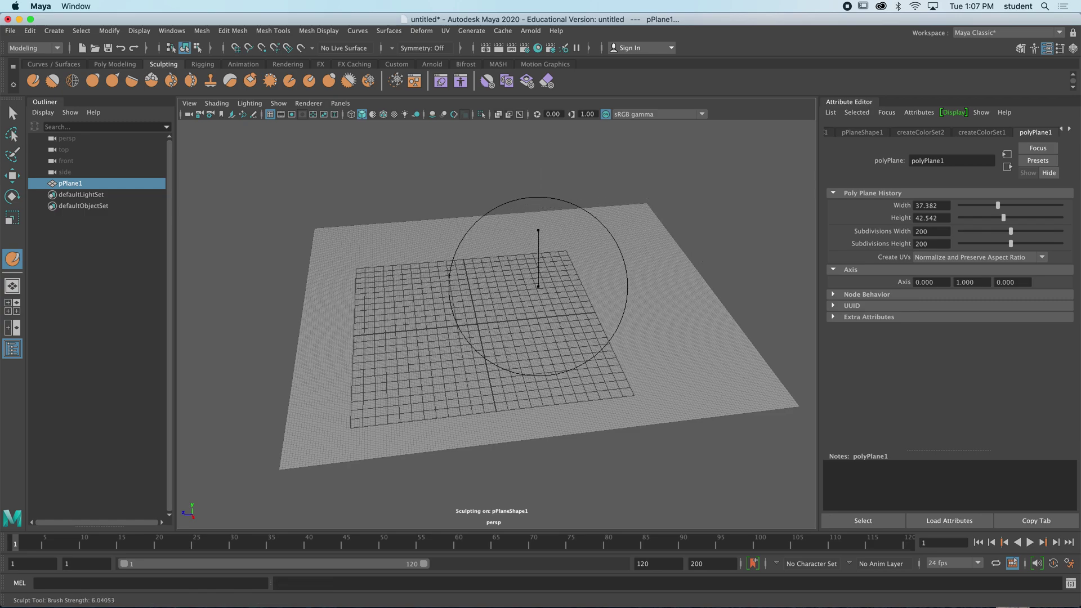
pyautogui.moveTo(425, 359)
pyautogui.mouseDown()
pyautogui.moveTo(492, 370)
pyautogui.moveTo(555, 361)
pyautogui.moveTo(440, 285)
pyautogui.mouseUp()
pyautogui.moveTo(519, 293)
pyautogui.keyDown('alt'); pyautogui.mouseDown()
pyautogui.moveTo(640, 285)
pyautogui.moveTo(597, 253)
pyautogui.mouseUp(); pyautogui.keyUp('alt')
pyautogui.moveTo(495, 257)
pyautogui.mouseDown()
pyautogui.moveTo(368, 287)
pyautogui.moveTo(352, 374)
pyautogui.moveTo(428, 414)
pyautogui.moveTo(449, 375)
pyautogui.moveTo(517, 307)
pyautogui.moveTo(527, 308)
pyautogui.moveTo(495, 323)
pyautogui.moveTo(580, 330)
pyautogui.mouseUp()
# Undo the series of gentle hill strokes sculpted on the plane
pyautogui.press('super+z')
pyautogui.press('super+z')
pyautogui.press('super+z')
pyautogui.press('super+z')
pyautogui.press('super+z')
pyautogui.press('super+z')
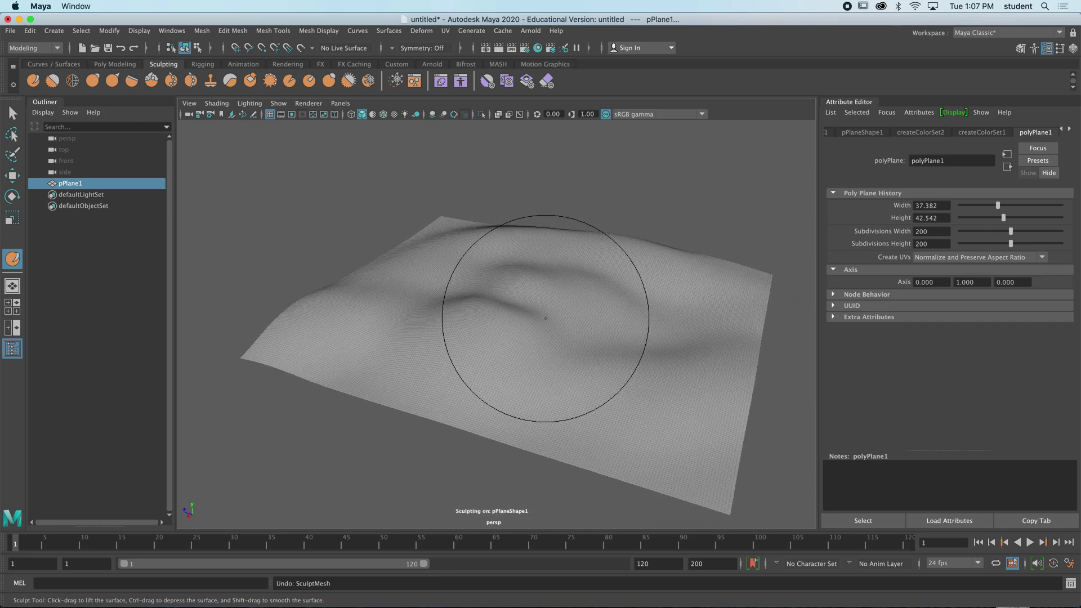
pyautogui.press('super+z')
pyautogui.press('super+z')
pyautogui.press('super+z')
pyautogui.press('super+z')
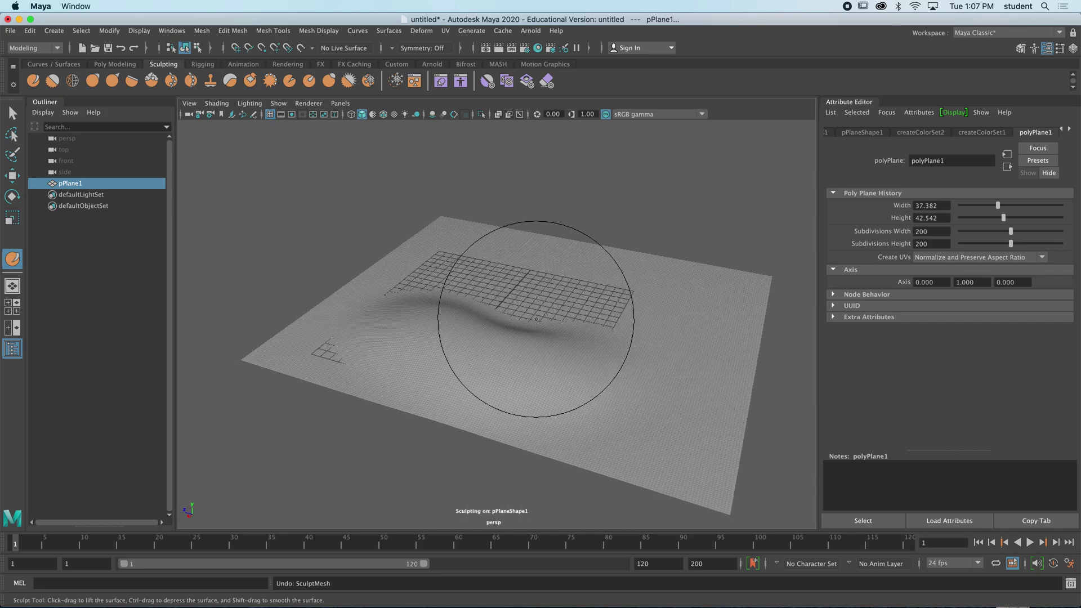
# Reduce the brush size further, try sculpting narrower ridges on the plane, and undo all remaining strokes
pyautogui.press('b')
pyautogui.moveTo(546, 316); pyautogui.dragTo(499, 316)
pyautogui.moveTo(416, 331)
pyautogui.mouseDown()
pyautogui.moveTo(454, 360)
pyautogui.moveTo(625, 349)
pyautogui.moveTo(631, 284)
pyautogui.moveTo(468, 256)
pyautogui.moveTo(351, 309)
pyautogui.moveTo(433, 260)
pyautogui.moveTo(575, 252)
pyautogui.moveTo(622, 288)
pyautogui.mouseUp()
pyautogui.keyDown('alt'); pyautogui.moveTo(585, 310); pyautogui.dragTo(619, 295); pyautogui.keyUp('alt')
pyautogui.press('super+z')
pyautogui.press('super+z')
pyautogui.press('super+z')
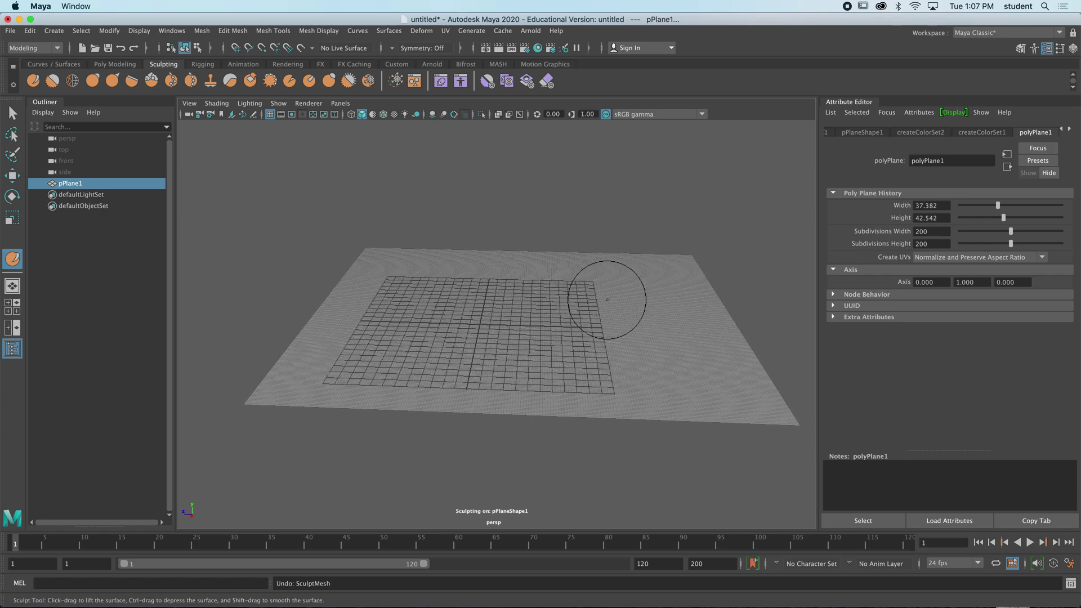
# Open the Sculpt tool's settings and reset them to a size of 25 and a strength of 15
pyautogui.keyDown('alt'); pyautogui.moveTo(536, 302); pyautogui.dragTo(565, 310); pyautogui.keyUp('alt')
pyautogui.scroll(3, 566, 293)
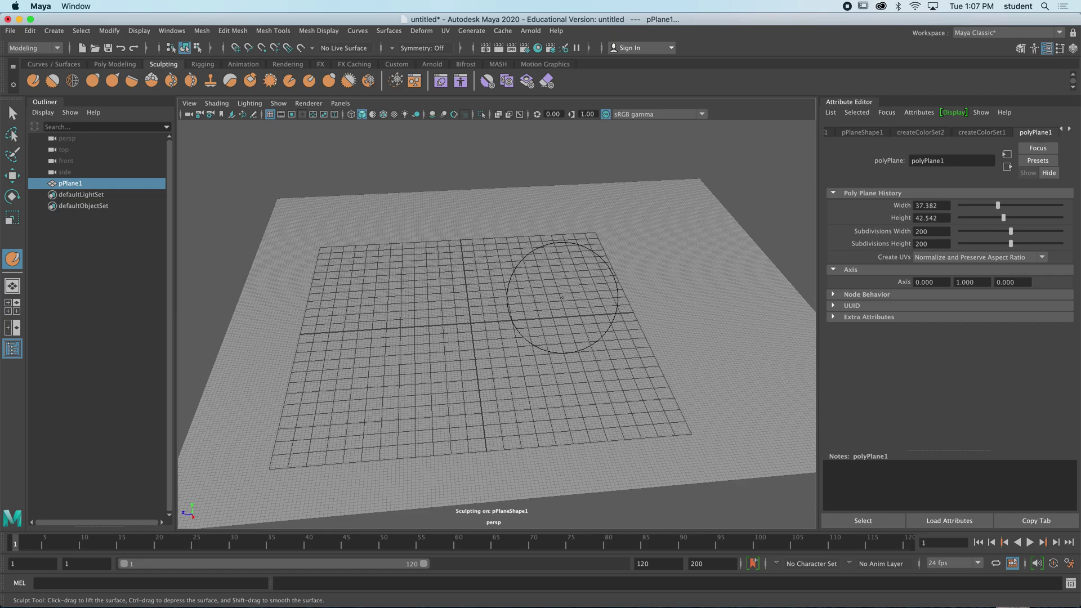
pyautogui.keyDown('alt'); pyautogui.moveTo(550, 282); pyautogui.dragTo(507, 287); pyautogui.keyUp('alt')
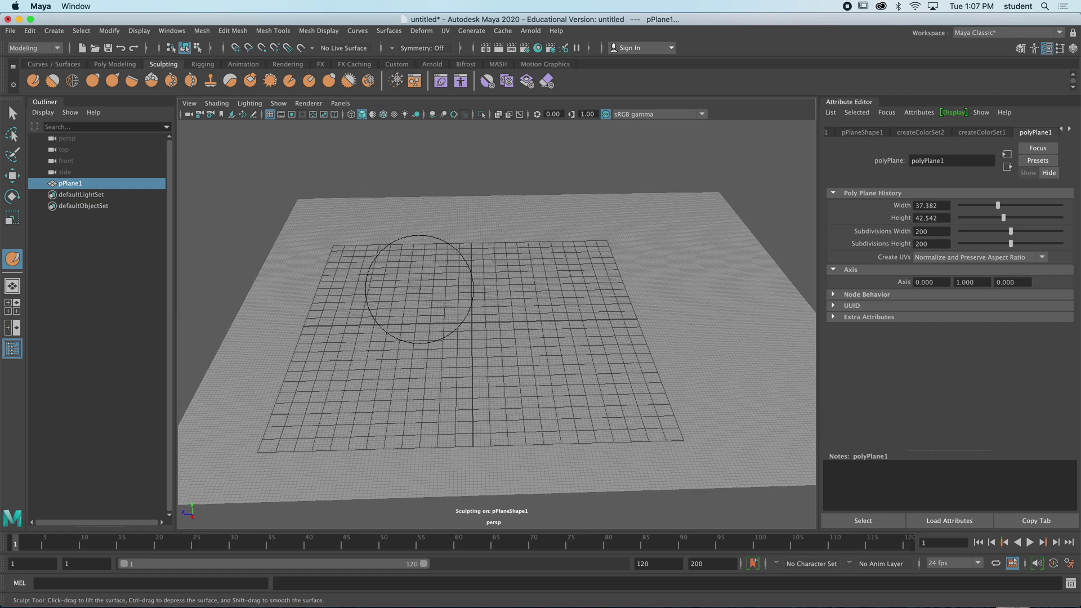
pyautogui.doubleClick(11, 260)
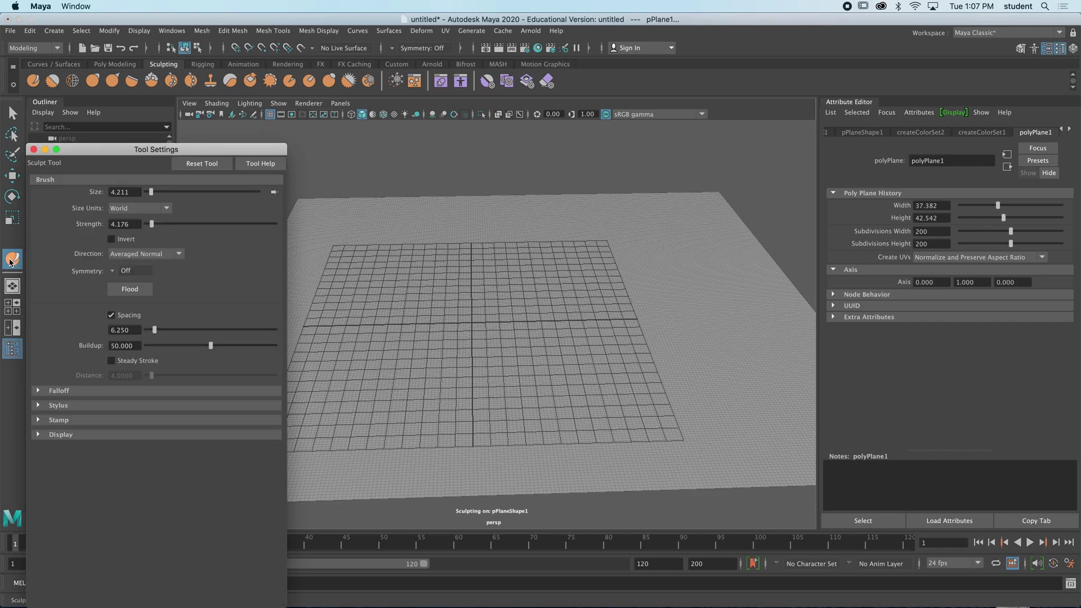
pyautogui.moveTo(91, 159); pyautogui.dragTo(107, 105)
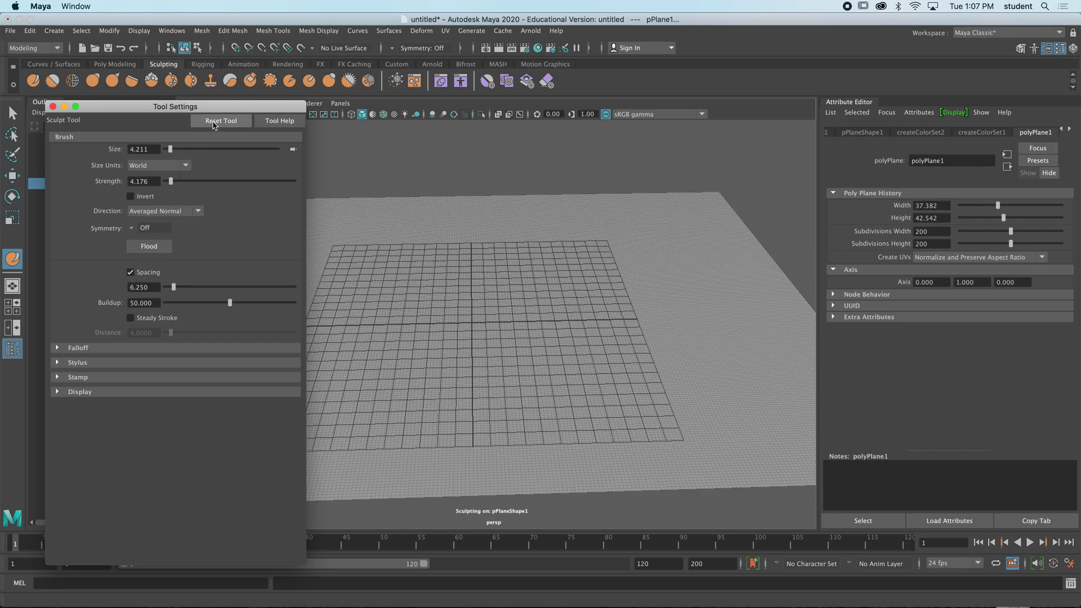
pyautogui.click(215, 123)
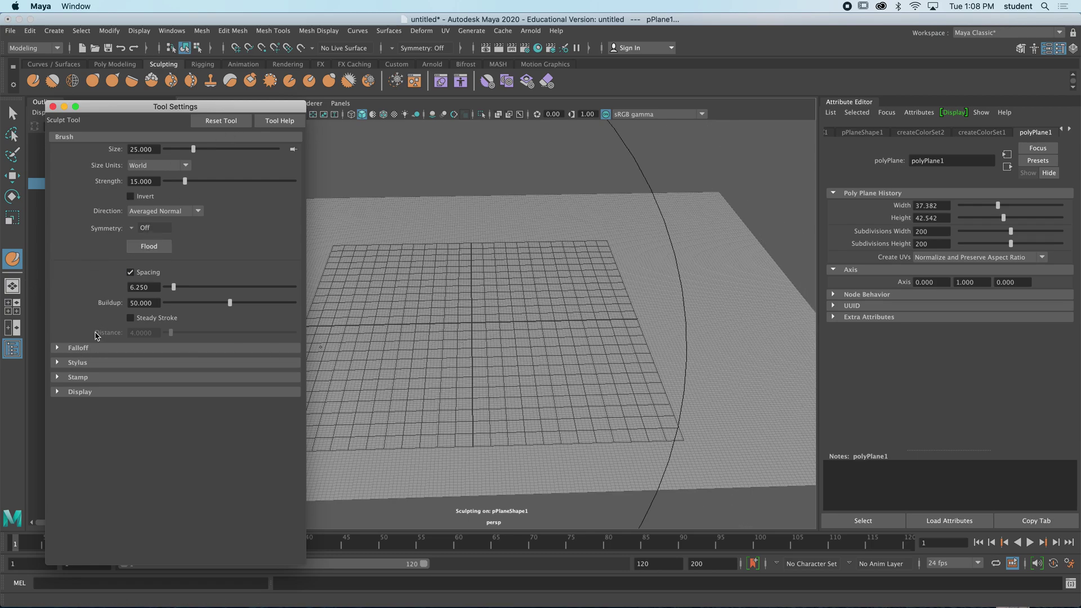
# Assign bw_coralTiled.tif from the Sculpting Stamps examples as the Sculpt brush's stamp, and clear the windows away from the plane
pyautogui.click(57, 378)
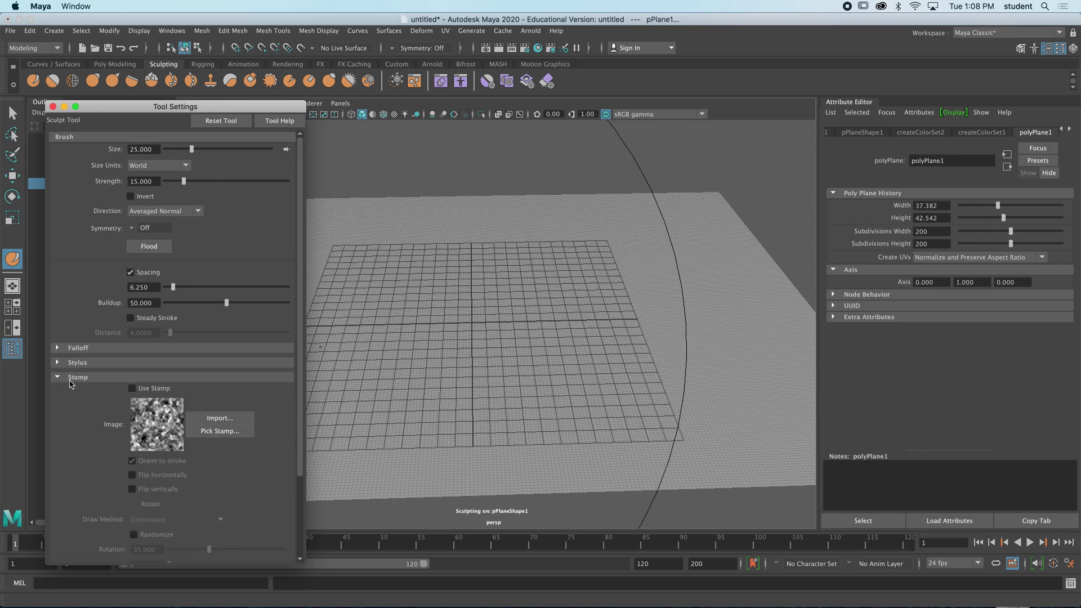
pyautogui.click(215, 431)
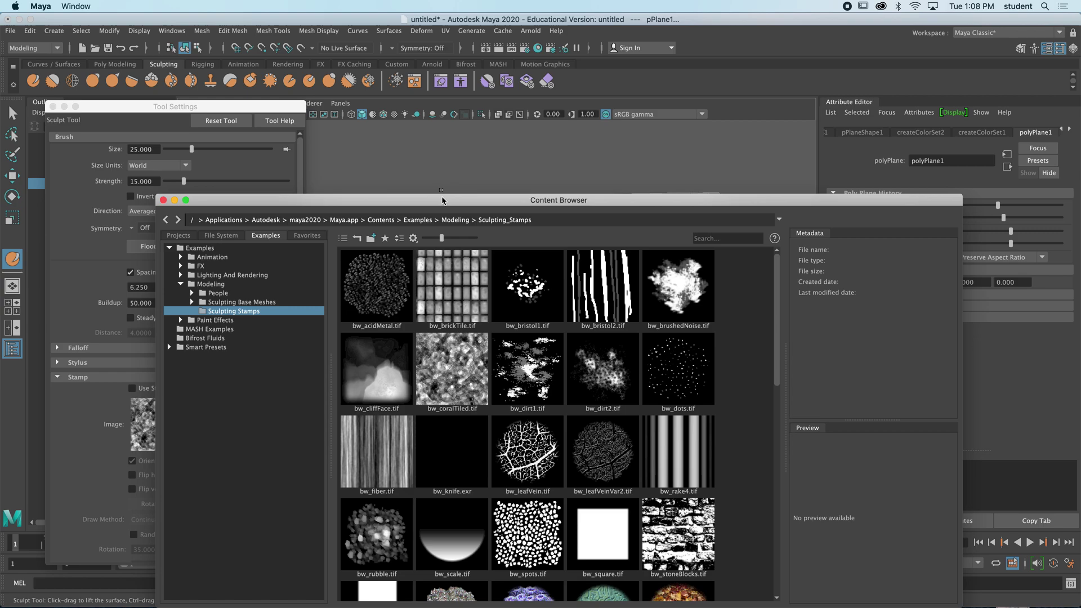
pyautogui.moveTo(443, 206); pyautogui.dragTo(374, 174)
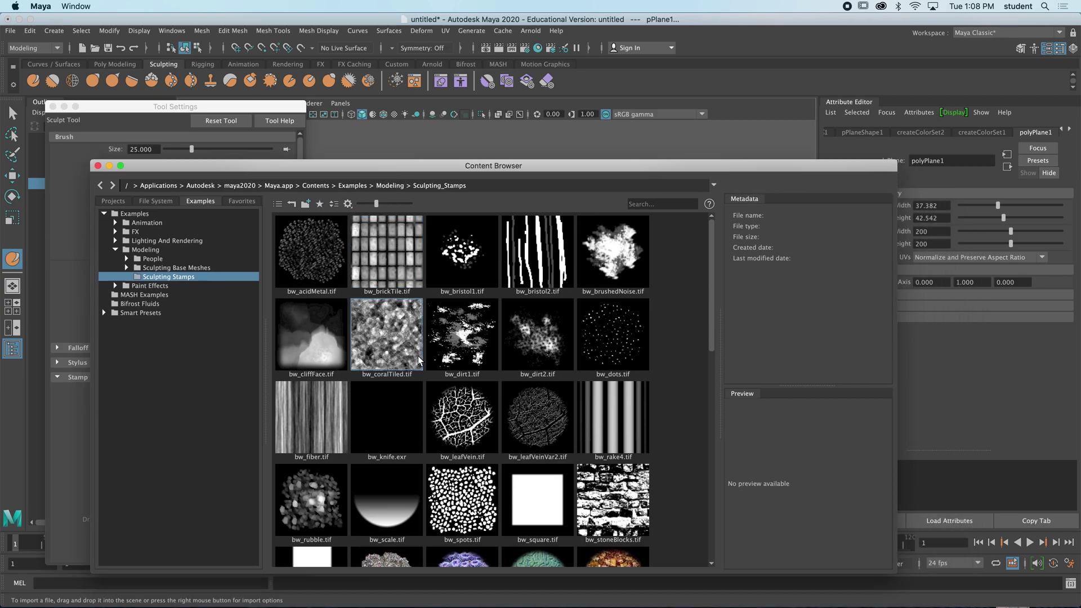
pyautogui.click(393, 338)
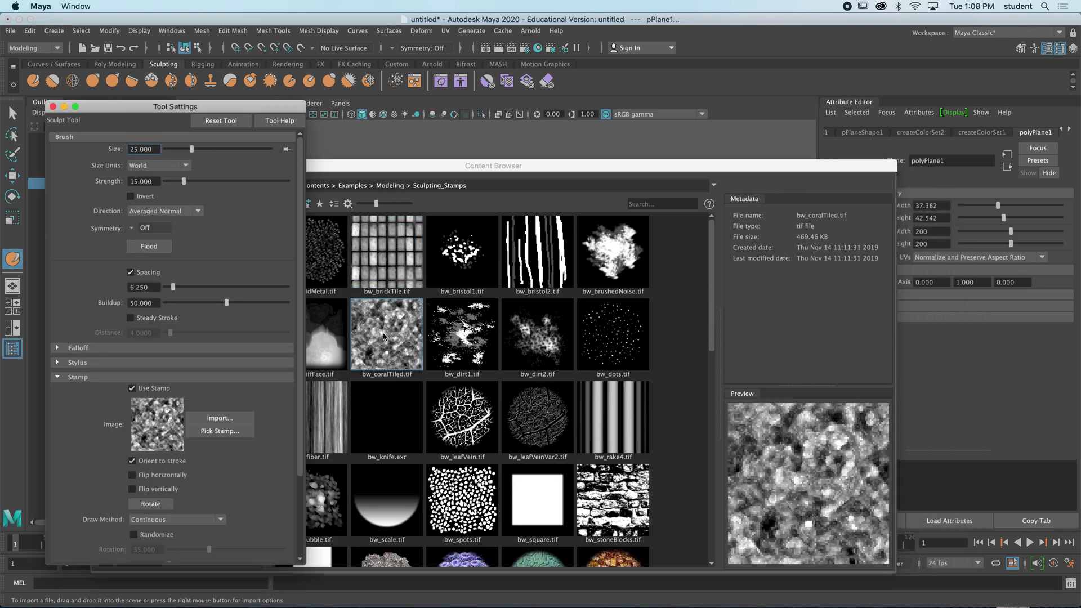
pyautogui.moveTo(159, 108); pyautogui.dragTo(597, 146)
pyautogui.moveTo(404, 168); pyautogui.dragTo(313, 530)
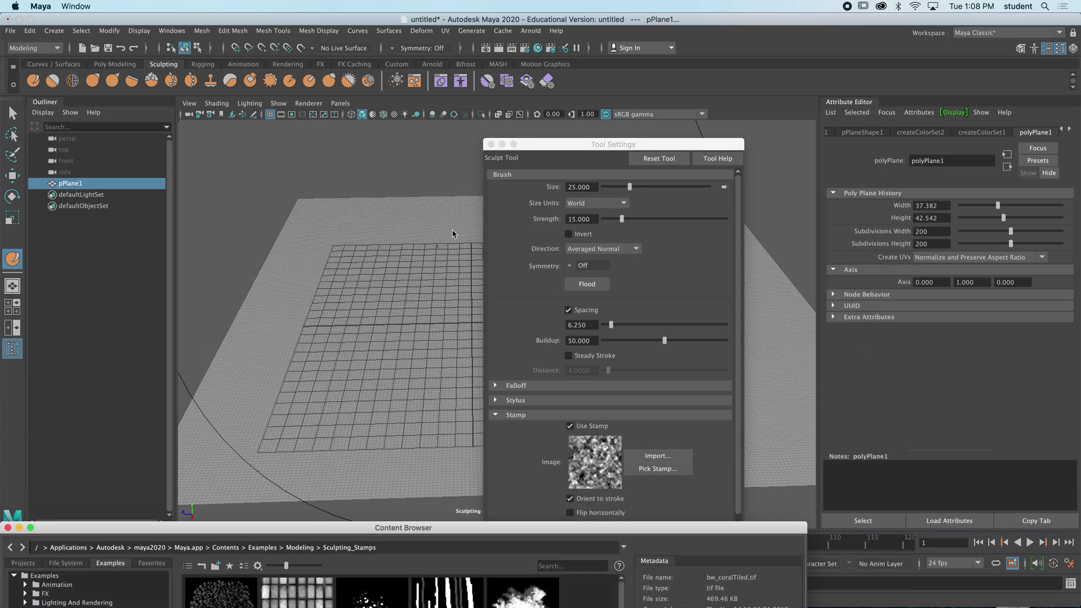
# Move the tool settings aside, try a coral-stamped stroke across the plane, and undo it
pyautogui.moveTo(544, 144); pyautogui.dragTo(634, 109)
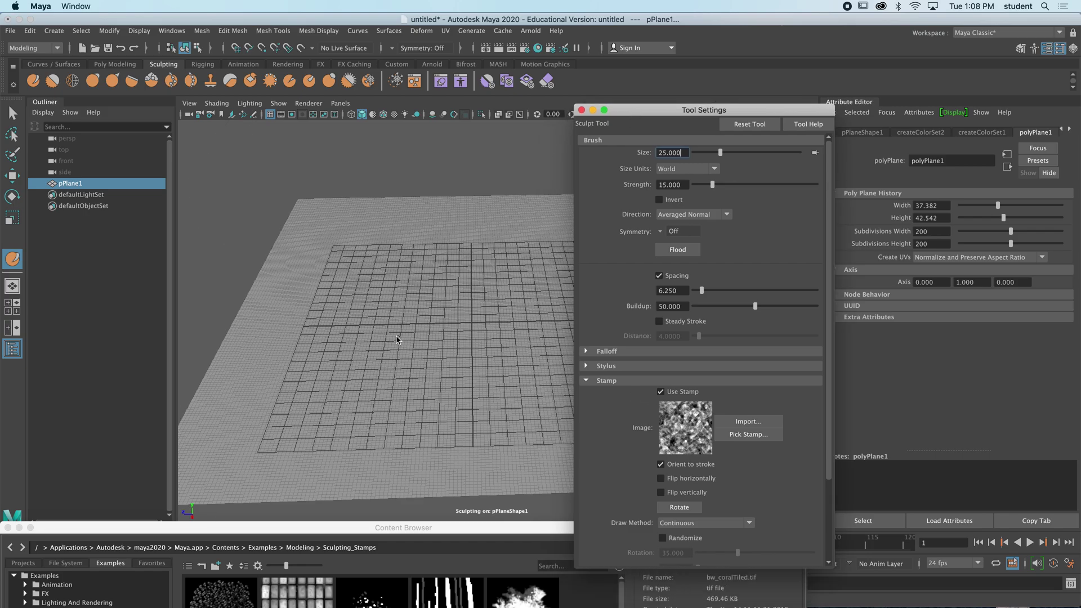
pyautogui.moveTo(415, 332); pyautogui.dragTo(335, 327)
pyautogui.press('super+z')
# Reduce the Sculpt brush size to 11.813 and move the tool settings clear of the plane
pyautogui.scroll(-4, 335, 328)
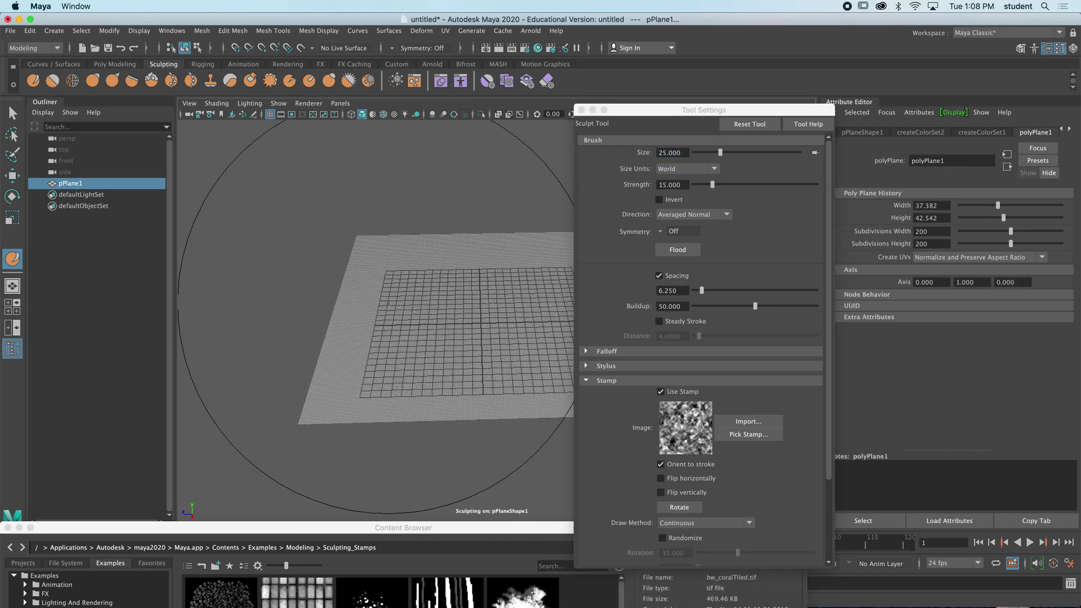
pyautogui.moveTo(389, 301); pyautogui.dragTo(317, 301)
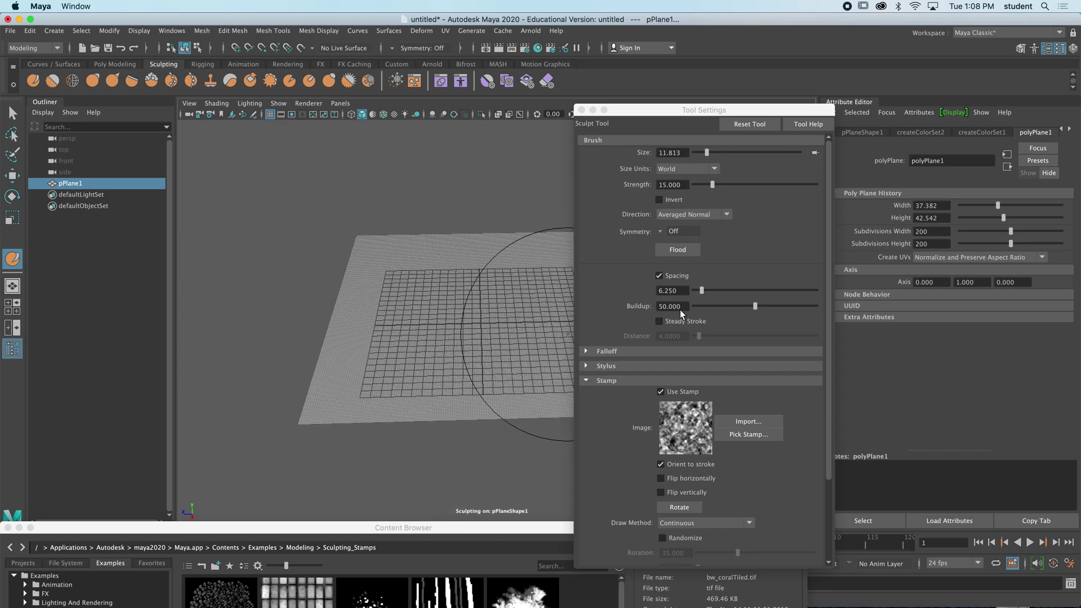
pyautogui.moveTo(659, 114); pyautogui.dragTo(706, 138)
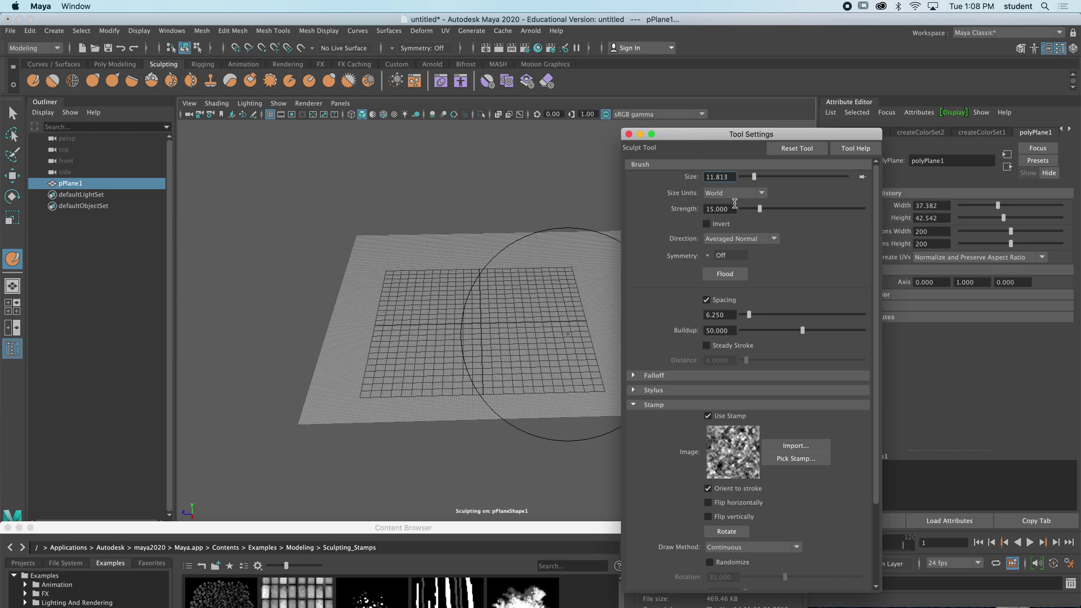
pyautogui.moveTo(734, 208); pyautogui.dragTo(699, 208)
pyautogui.moveTo(703, 138); pyautogui.dragTo(762, 124)
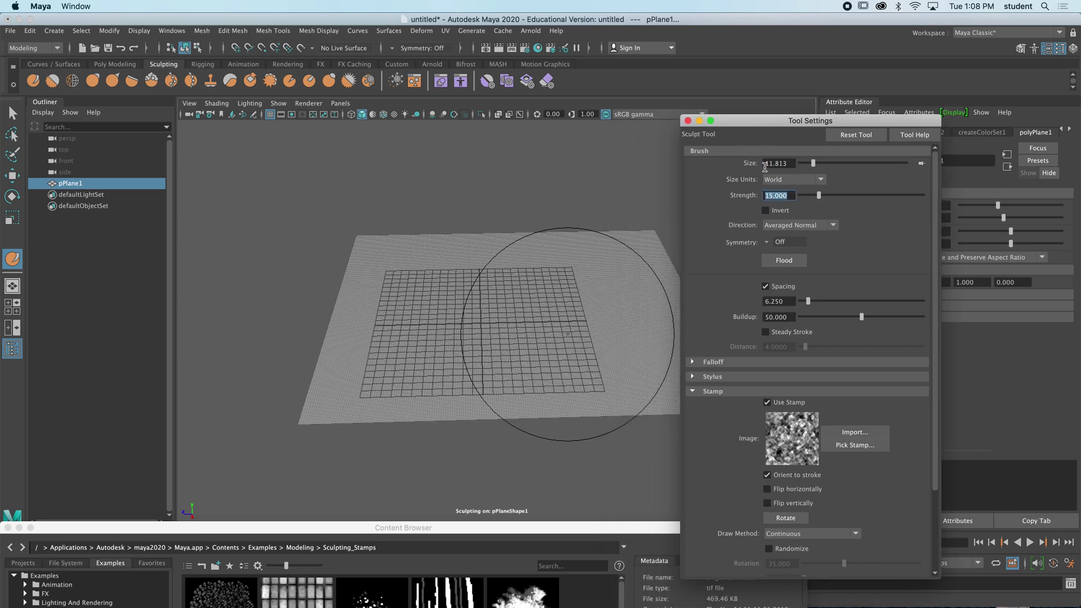
pyautogui.click(793, 318)
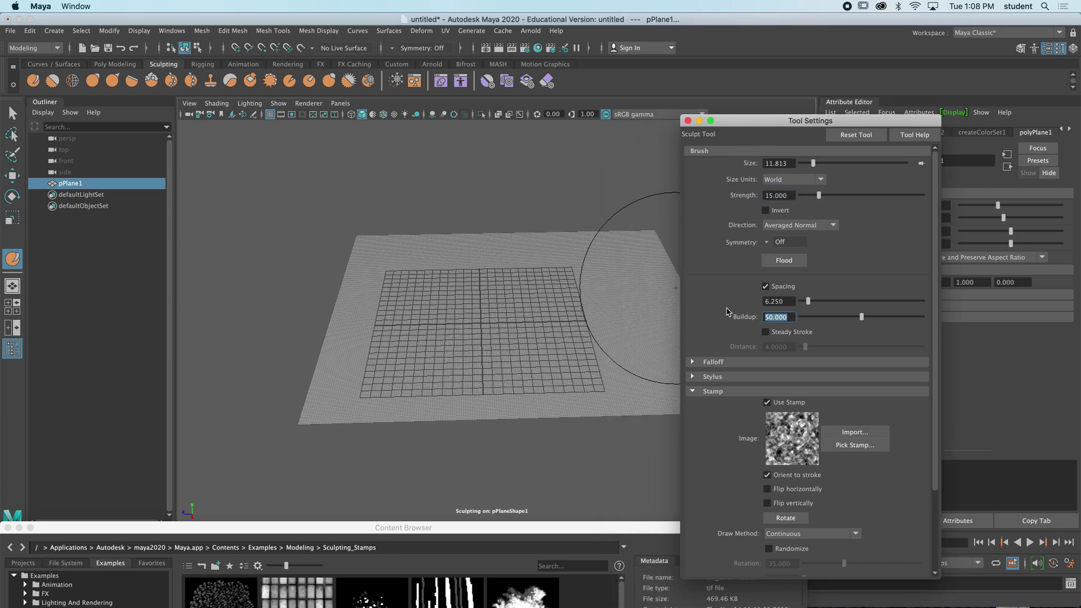
# Undo a trial stroke and sculpt jagged mountain ranges and a lower rocky patch around the plane's flat middle using the coral stamp
pyautogui.moveTo(413, 330); pyautogui.dragTo(557, 288)
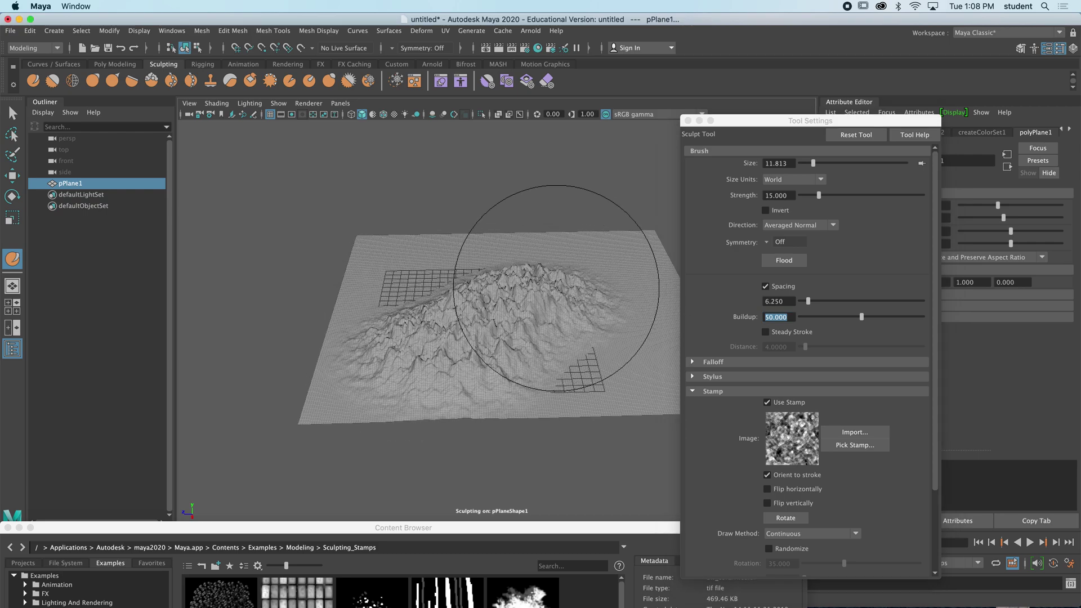
pyautogui.press('super+z')
pyautogui.keyDown('alt'); pyautogui.moveTo(495, 307); pyautogui.dragTo(459, 307); pyautogui.keyUp('alt')
pyautogui.scroll(3, 462, 304)
pyautogui.moveTo(411, 281)
pyautogui.mouseDown()
pyautogui.moveTo(508, 267)
pyautogui.moveTo(573, 302)
pyautogui.mouseUp()
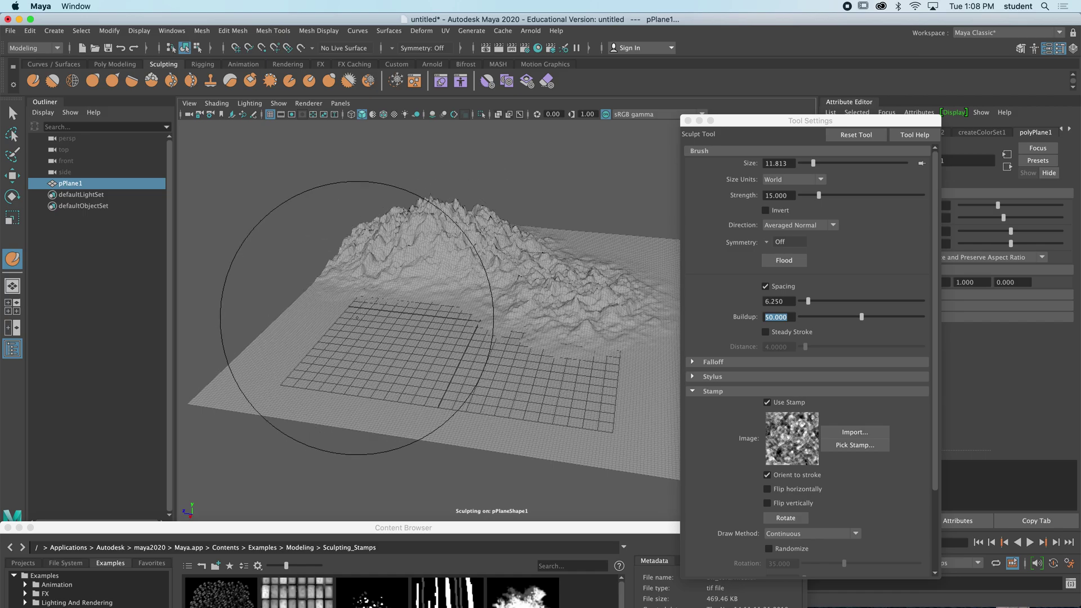
pyautogui.moveTo(394, 368); pyautogui.dragTo(417, 358)
pyautogui.moveTo(516, 355)
pyautogui.keyDown('alt'); pyautogui.mouseDown()
pyautogui.moveTo(469, 283)
pyautogui.moveTo(521, 290)
pyautogui.moveTo(549, 313)
pyautogui.moveTo(527, 349)
pyautogui.mouseUp(); pyautogui.keyUp('alt')
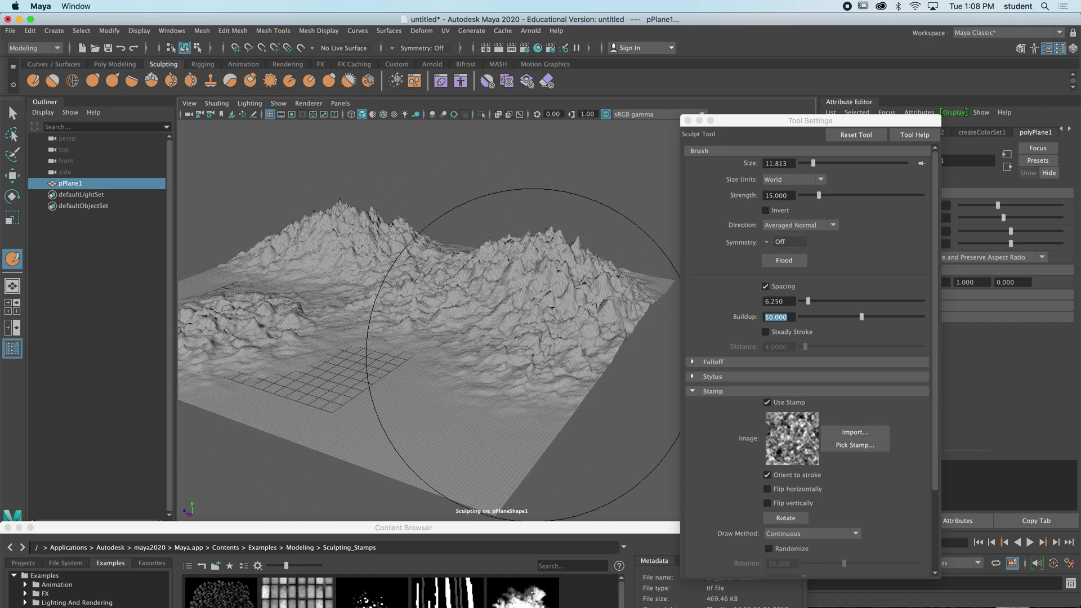
pyautogui.moveTo(468, 371)
pyautogui.keyDown('alt'); pyautogui.mouseDown()
pyautogui.moveTo(522, 361)
pyautogui.moveTo(712, 374)
pyautogui.mouseUp(); pyautogui.keyUp('alt')
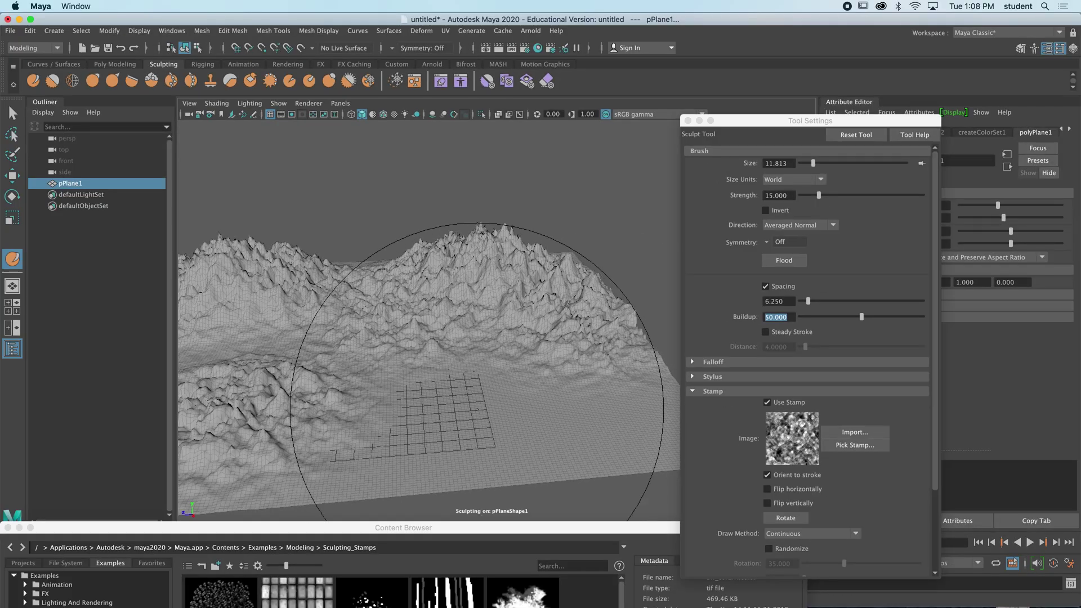
pyautogui.keyDown('alt'); pyautogui.moveTo(477, 410); pyautogui.dragTo(569, 457); pyautogui.keyUp('alt')
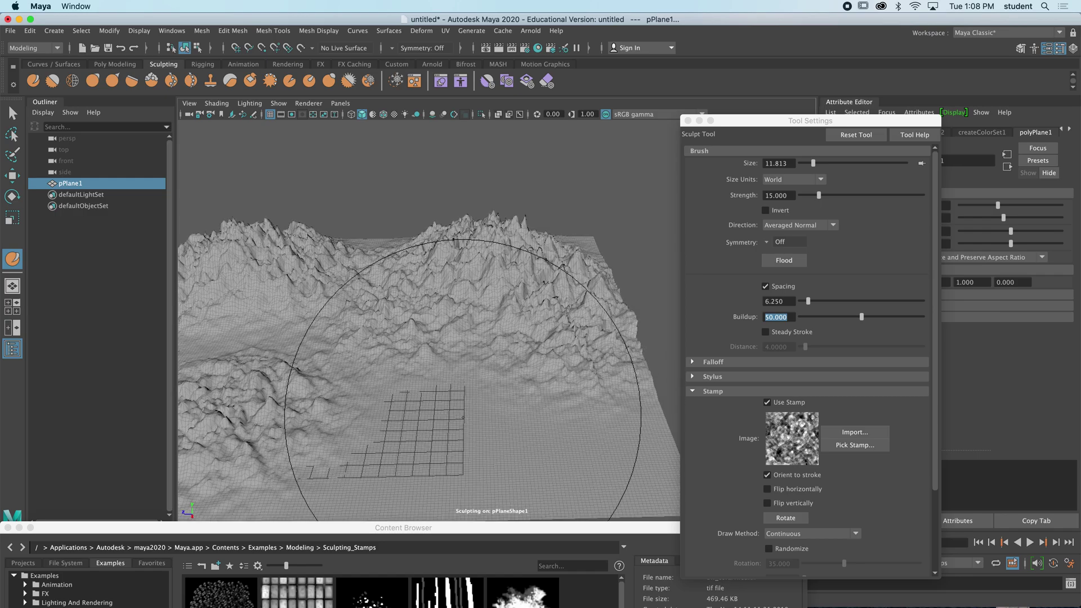
# Assign bw_bristol2.tif as the Sculpt brush's stamp and move the Content Browser clear of the terrain
pyautogui.click(855, 445)
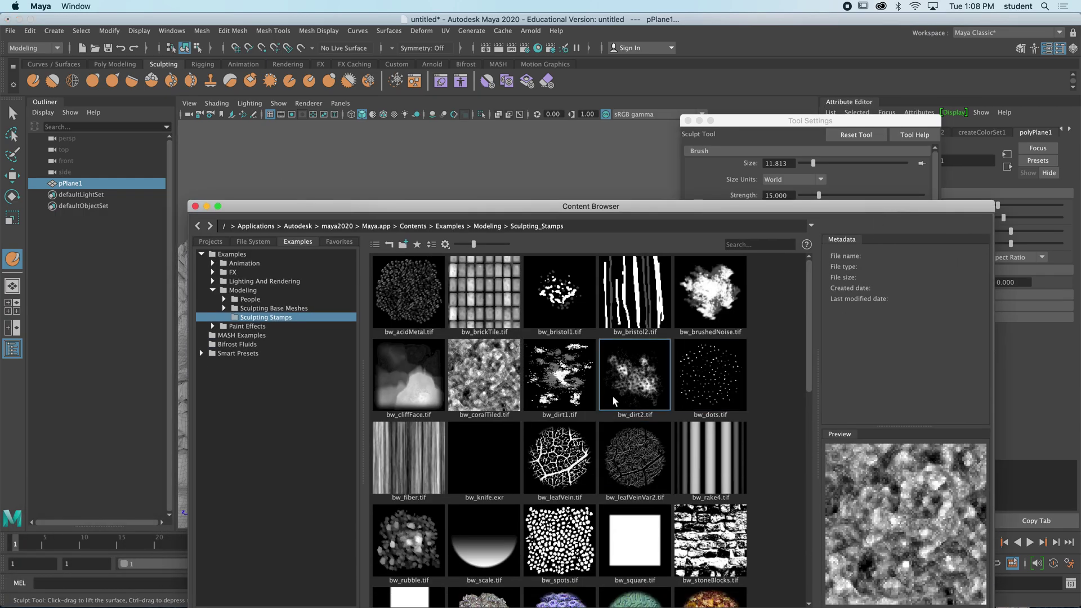
pyautogui.click(634, 297)
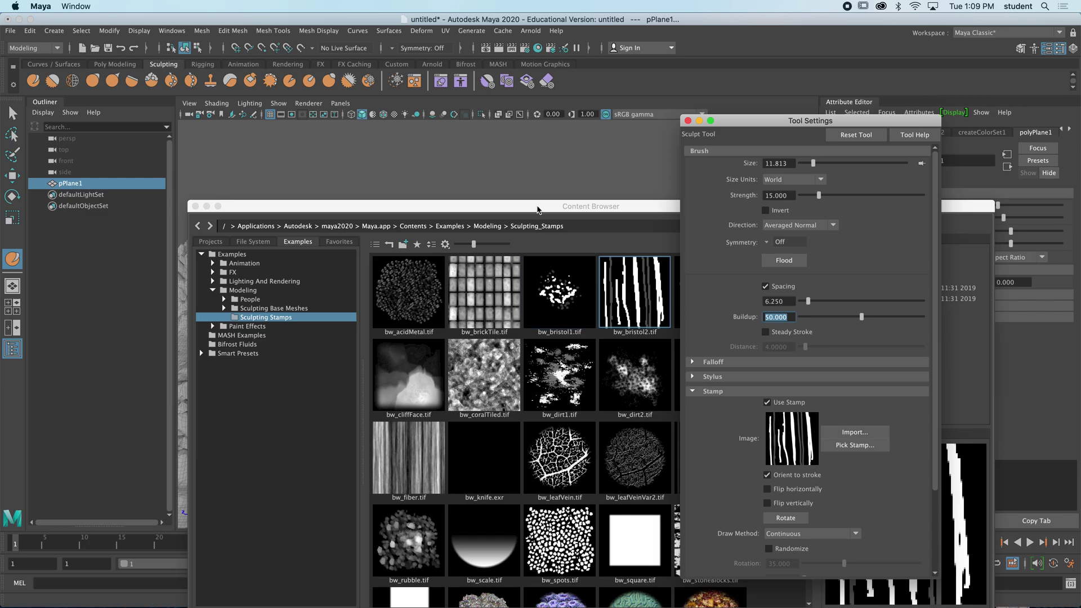
pyautogui.moveTo(537, 207); pyautogui.dragTo(602, 601)
# Try bristol-stamped strokes across the remaining flat area of the terrain and undo each one
pyautogui.moveTo(415, 463); pyautogui.dragTo(523, 433)
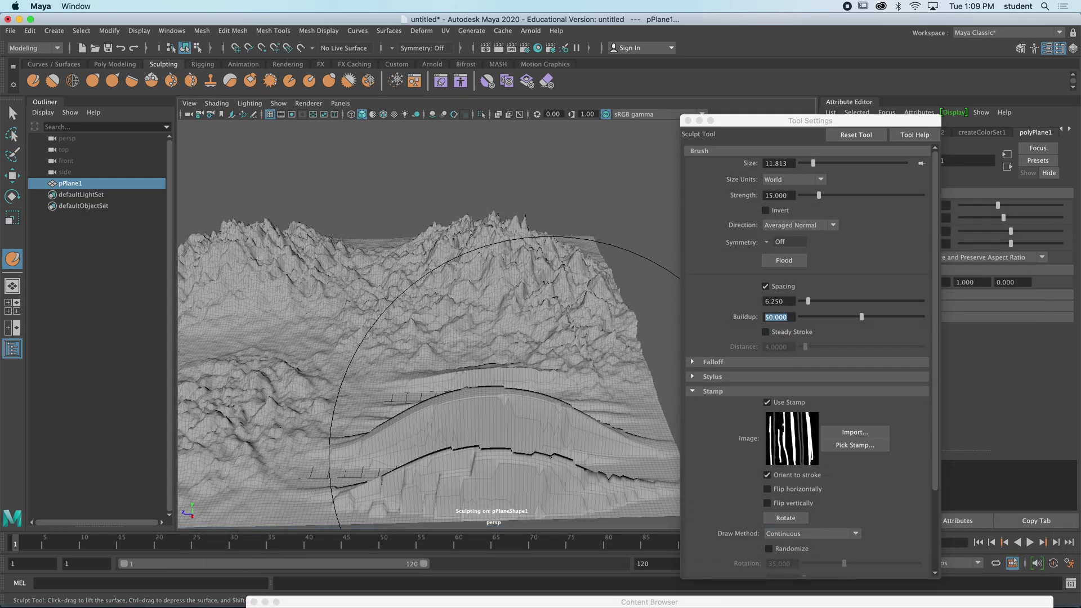
pyautogui.press('super+z')
pyautogui.keyDown('alt'); pyautogui.moveTo(562, 470); pyautogui.dragTo(406, 423); pyautogui.keyUp('alt')
pyautogui.moveTo(288, 368); pyautogui.dragTo(334, 432)
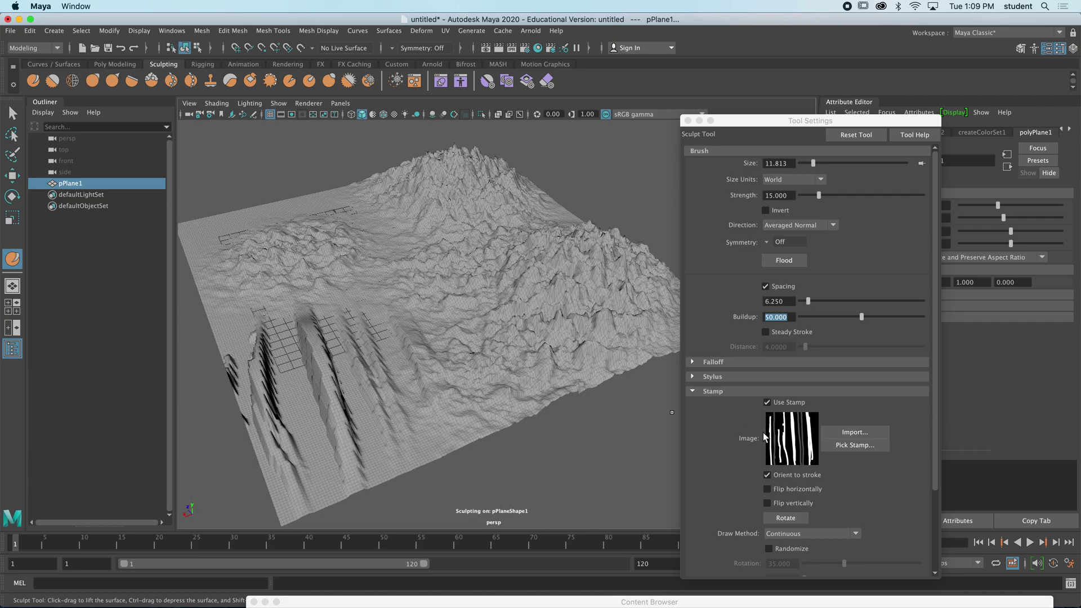
pyautogui.press('super+z')
# Reduce the brush size to 8.142, try short ridge strokes on the flat area, and undo them
pyautogui.moveTo(354, 361)
pyautogui.keyDown('alt'); pyautogui.mouseDown()
pyautogui.moveTo(379, 346)
pyautogui.moveTo(383, 362)
pyautogui.moveTo(358, 360)
pyautogui.mouseUp(); pyautogui.keyUp('alt')
pyautogui.press('b')
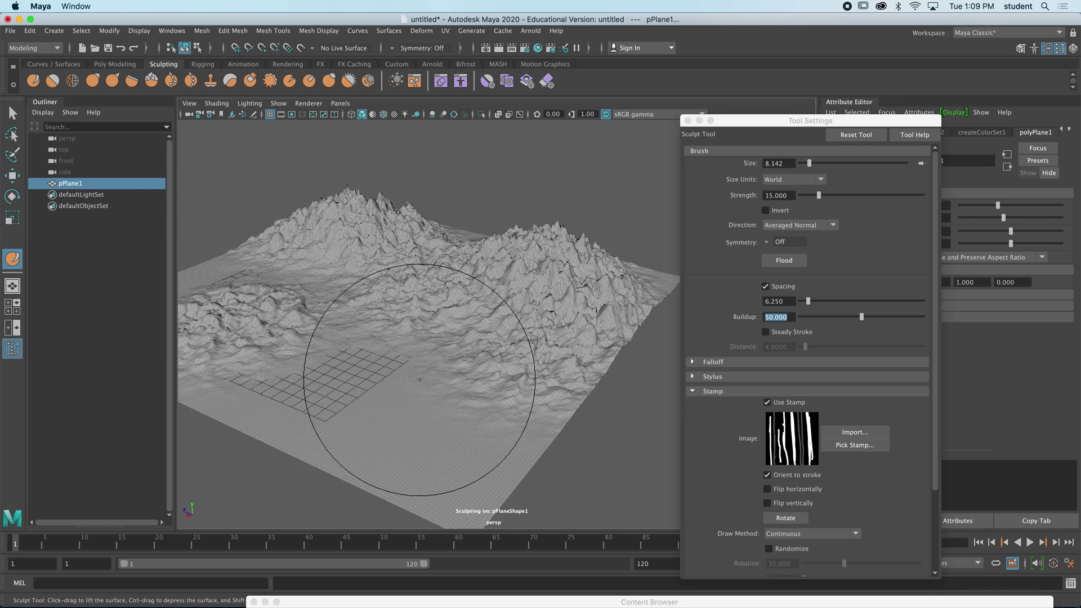
pyautogui.moveTo(411, 395); pyautogui.dragTo(417, 428)
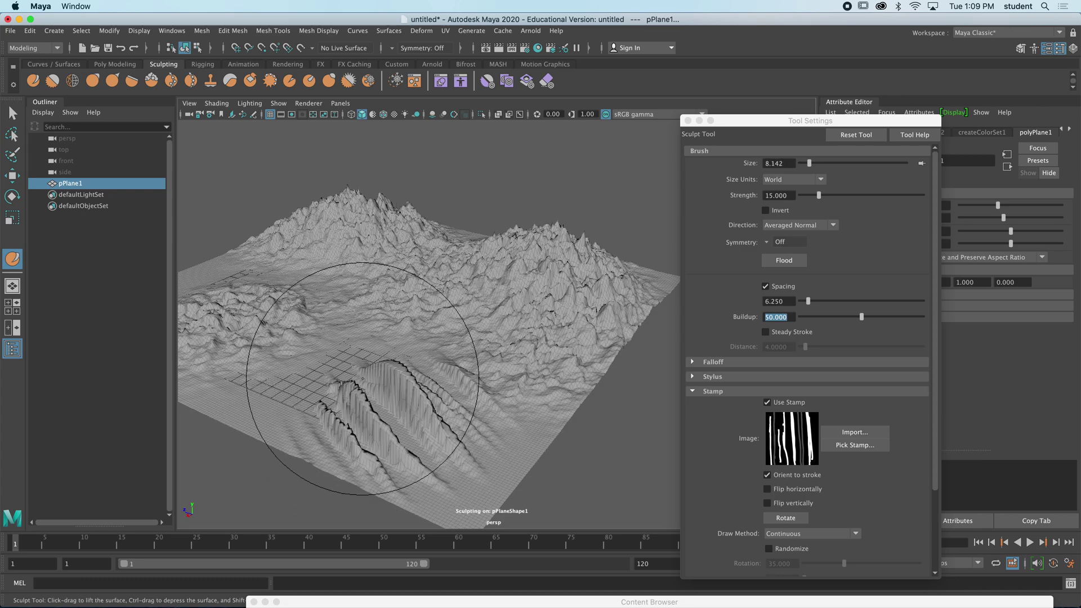
pyautogui.hotkey('ctrl', 'z')
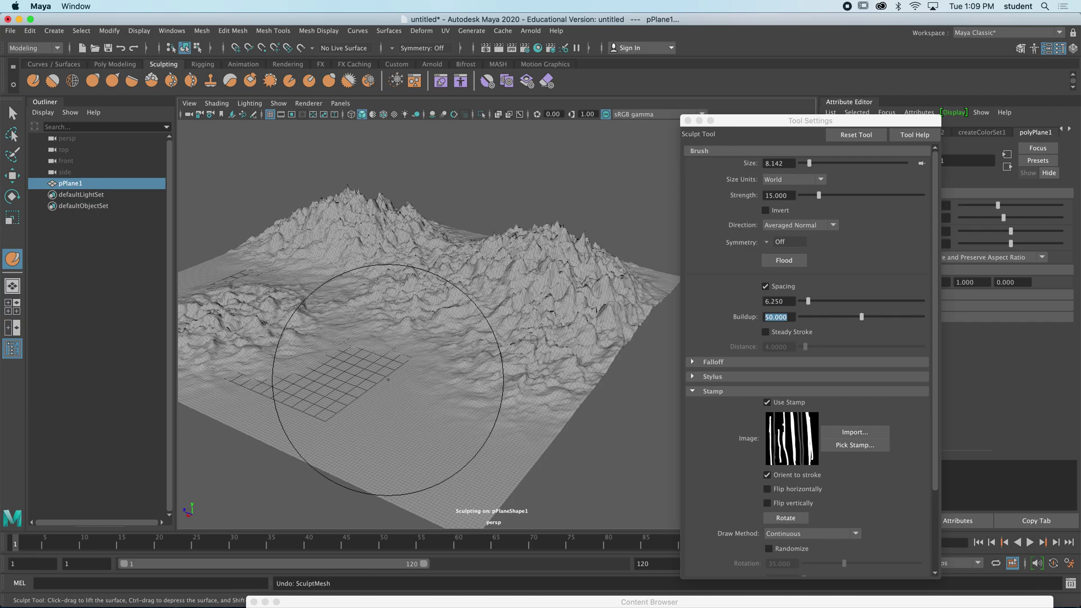
pyautogui.moveTo(417, 378); pyautogui.dragTo(405, 418)
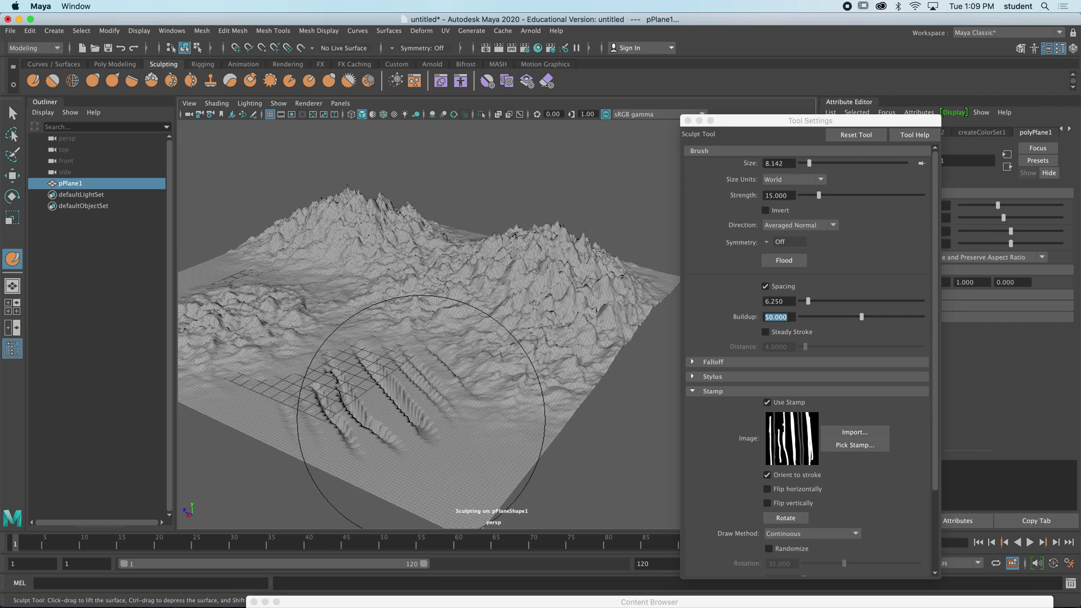
pyautogui.hotkey('ctrl', 'z')
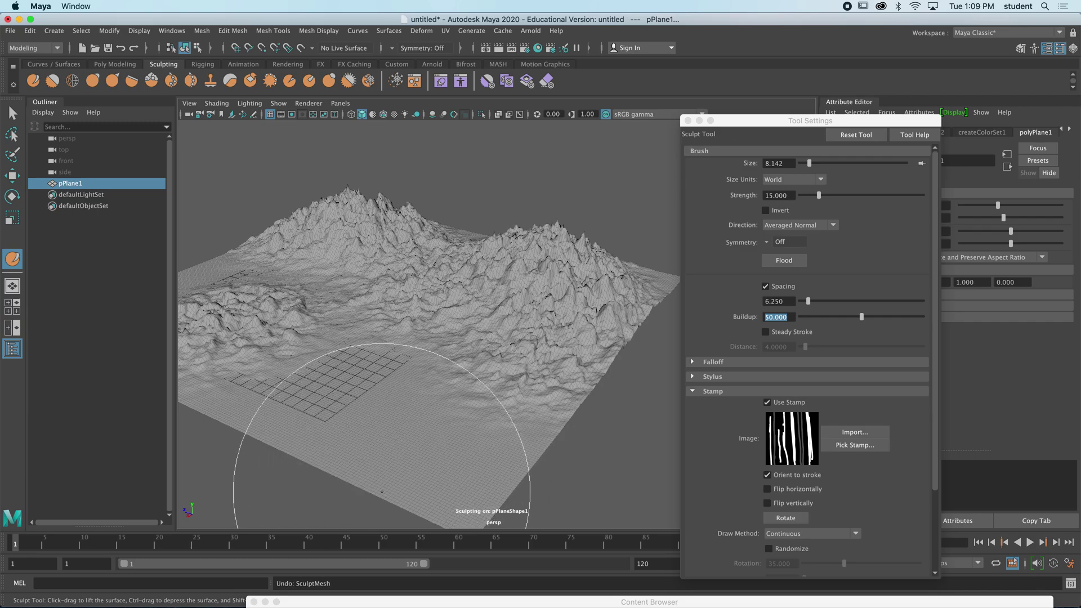
# Try a long bristol-stamped stroke from the plane's near corner across the flat area and undo it
pyautogui.moveTo(382, 492)
pyautogui.mouseDown()
pyautogui.moveTo(403, 406)
pyautogui.moveTo(293, 271)
pyautogui.mouseUp()
pyautogui.moveTo(428, 338)
pyautogui.keyDown('alt'); pyautogui.mouseDown()
pyautogui.moveTo(473, 338)
pyautogui.moveTo(498, 302)
pyautogui.moveTo(506, 312)
pyautogui.moveTo(490, 323)
pyautogui.moveTo(502, 307)
pyautogui.moveTo(485, 271)
pyautogui.moveTo(473, 281)
pyautogui.moveTo(496, 305)
pyautogui.mouseUp(); pyautogui.keyUp('alt')
pyautogui.hotkey('ctrl', 'z')
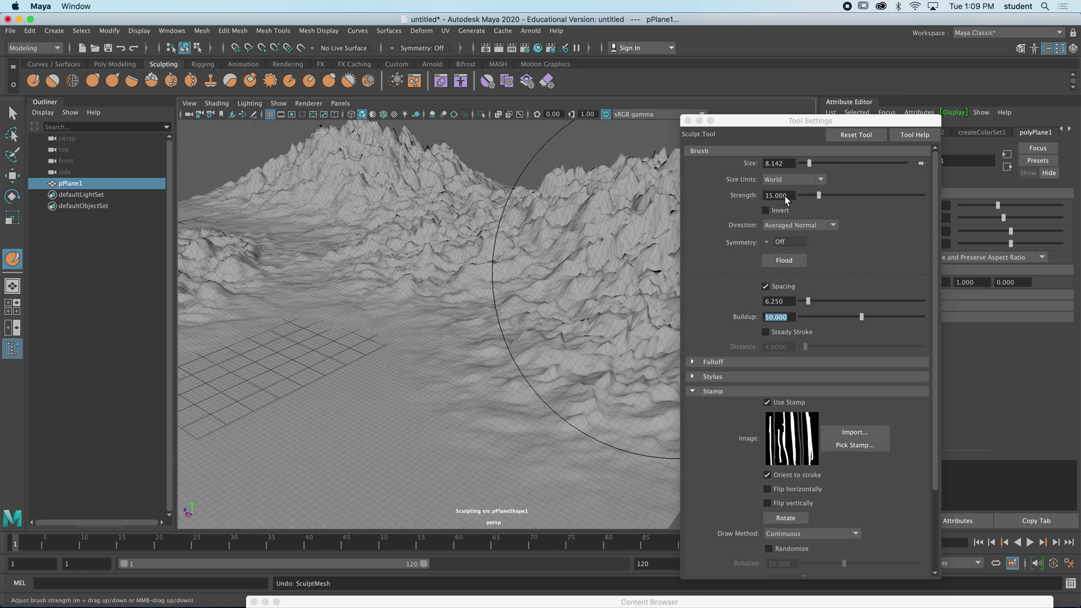
# Set the brush strength to 2, try a shallow ridge stroke on the flat area, and undo it
pyautogui.click(776, 195)
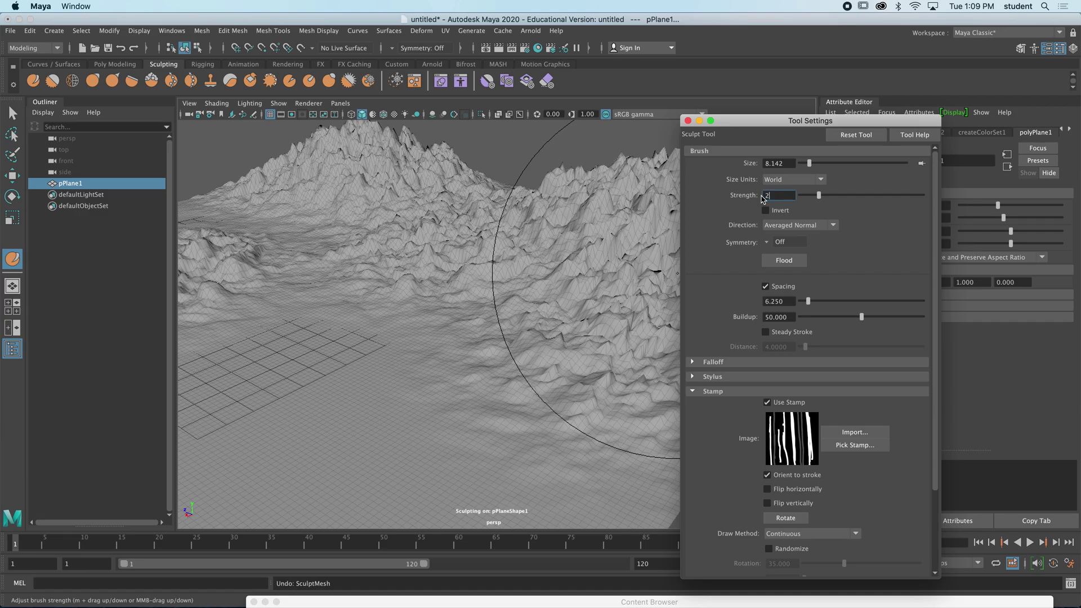
pyautogui.moveTo(311, 458); pyautogui.dragTo(320, 416)
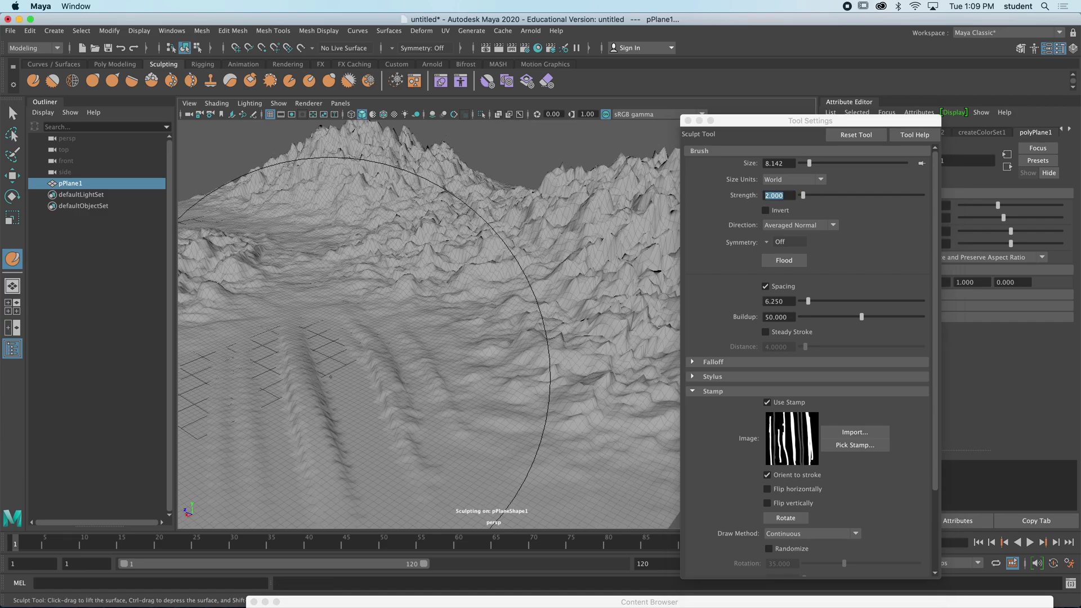
pyautogui.press('super+z')
pyautogui.scroll(-5, 394, 383)
pyautogui.scroll(4, 372, 383)
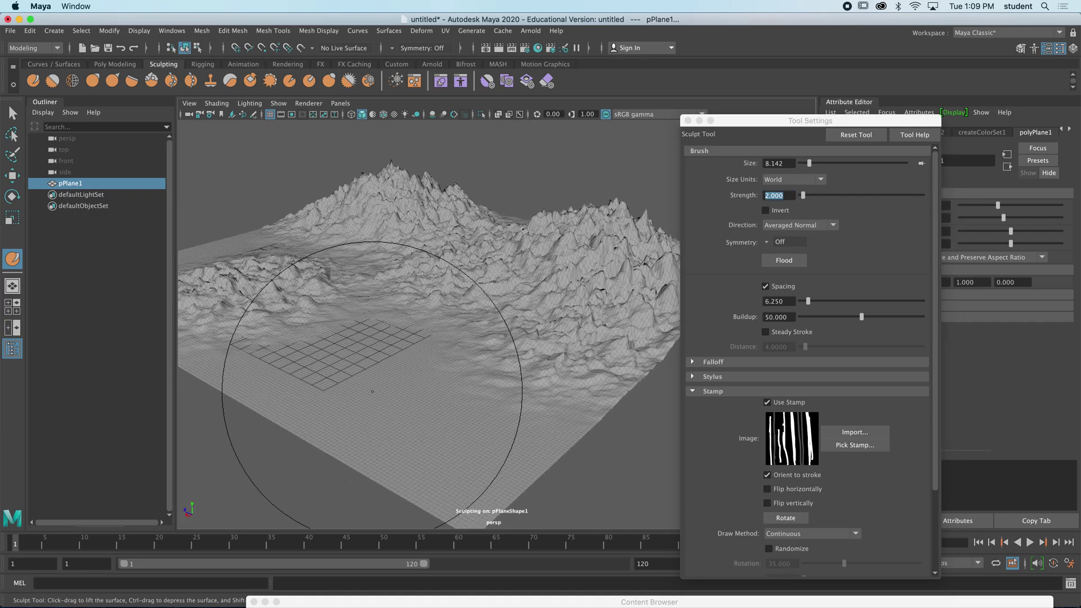
# Sculpt long parallel ridges from the plane's near corner across the flat area using the bristol stamp
pyautogui.keyDown('alt'); pyautogui.moveTo(372, 392); pyautogui.dragTo(368, 402); pyautogui.keyUp('alt')
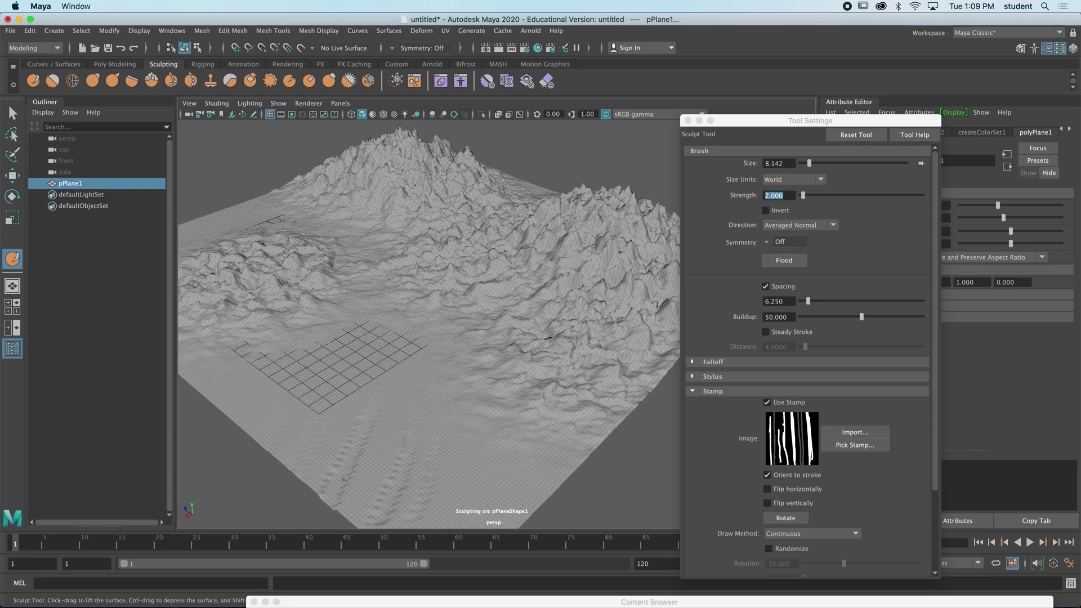
pyautogui.moveTo(343, 480)
pyautogui.mouseDown()
pyautogui.moveTo(356, 383)
pyautogui.moveTo(304, 245)
pyautogui.moveTo(295, 261)
pyautogui.moveTo(360, 394)
pyautogui.moveTo(351, 483)
pyautogui.moveTo(381, 364)
pyautogui.moveTo(318, 264)
pyautogui.moveTo(296, 248)
pyautogui.mouseUp()
pyautogui.moveTo(403, 349)
pyautogui.keyDown('alt'); pyautogui.mouseDown()
pyautogui.moveTo(433, 321)
pyautogui.moveTo(440, 334)
pyautogui.moveTo(498, 349)
pyautogui.mouseUp(); pyautogui.keyUp('alt')
pyautogui.scroll(3, 443, 329)
pyautogui.scroll(-3, 479, 343)
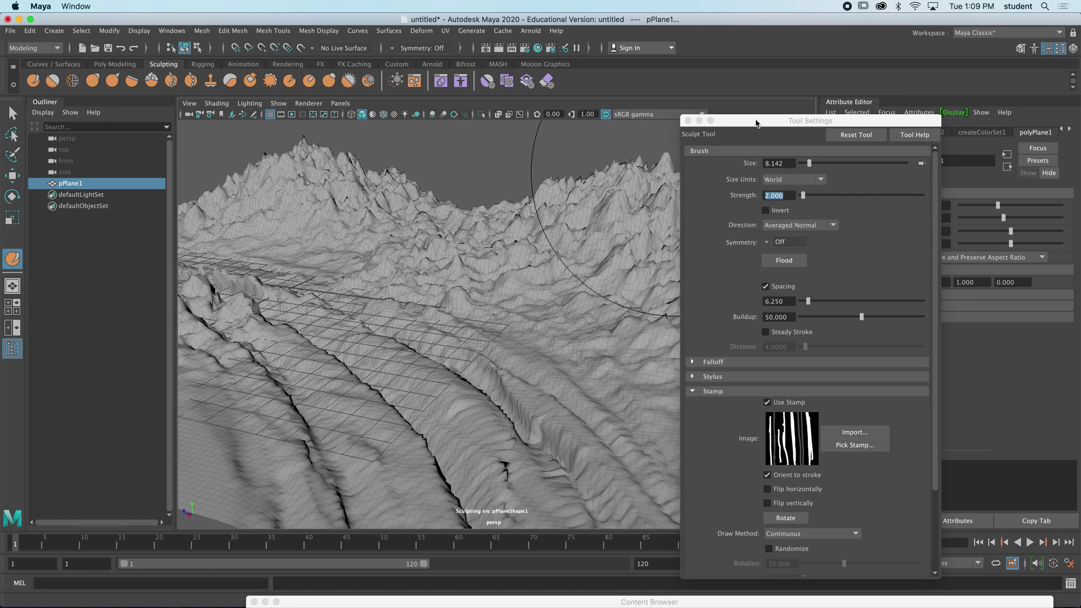
# Assign bw_dots.tif as the Sculpt brush's stamp and move the windows away from the terrain
pyautogui.moveTo(756, 122); pyautogui.dragTo(841, 146)
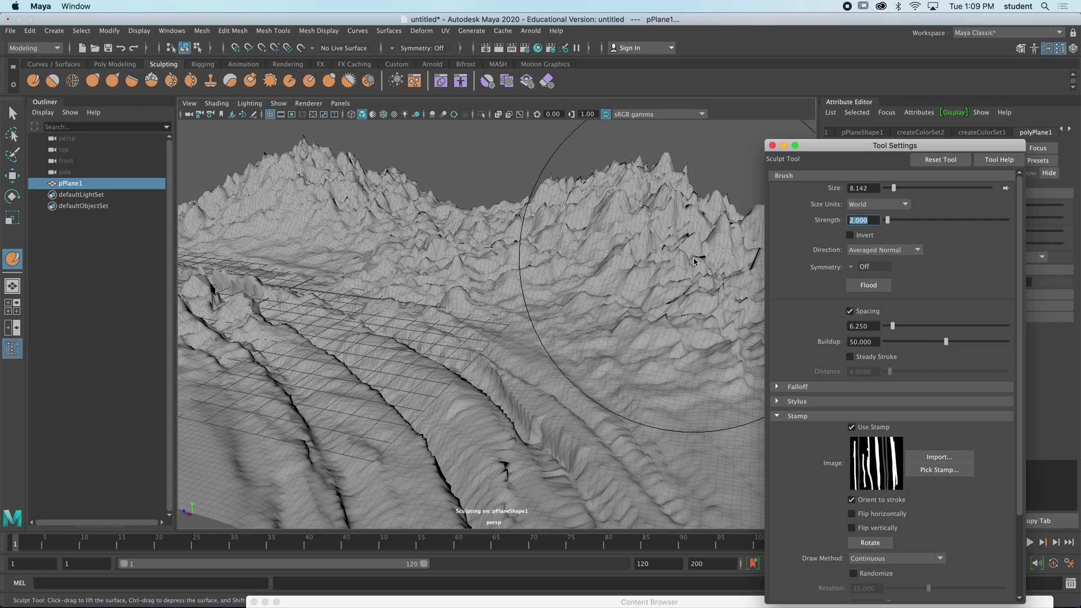
pyautogui.click(947, 477)
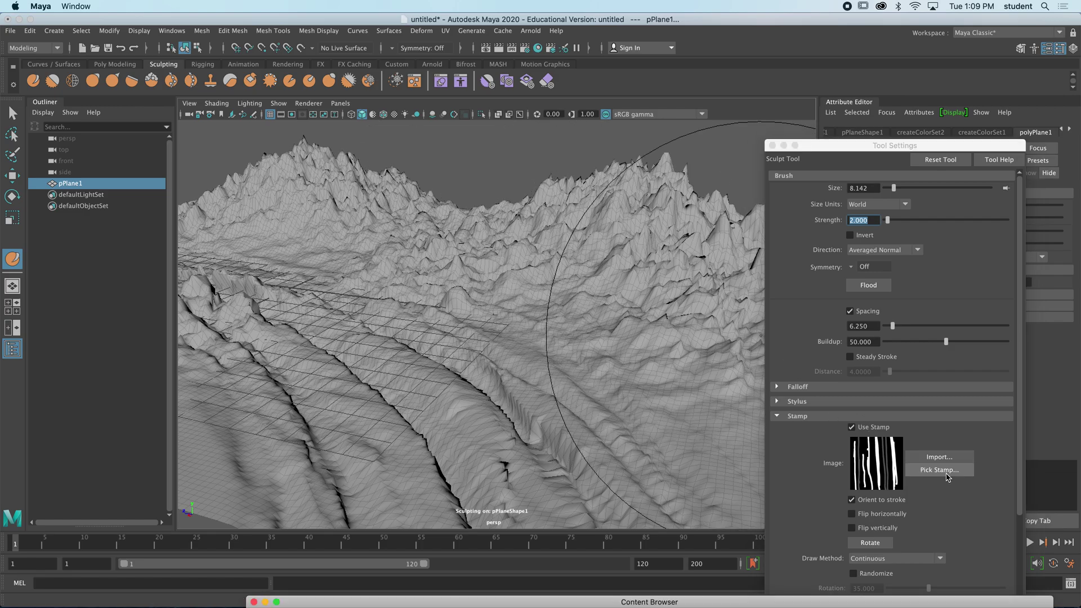
pyautogui.moveTo(789, 602)
pyautogui.mouseDown()
pyautogui.moveTo(800, 307)
pyautogui.moveTo(766, 187)
pyautogui.mouseUp()
pyautogui.click(747, 357)
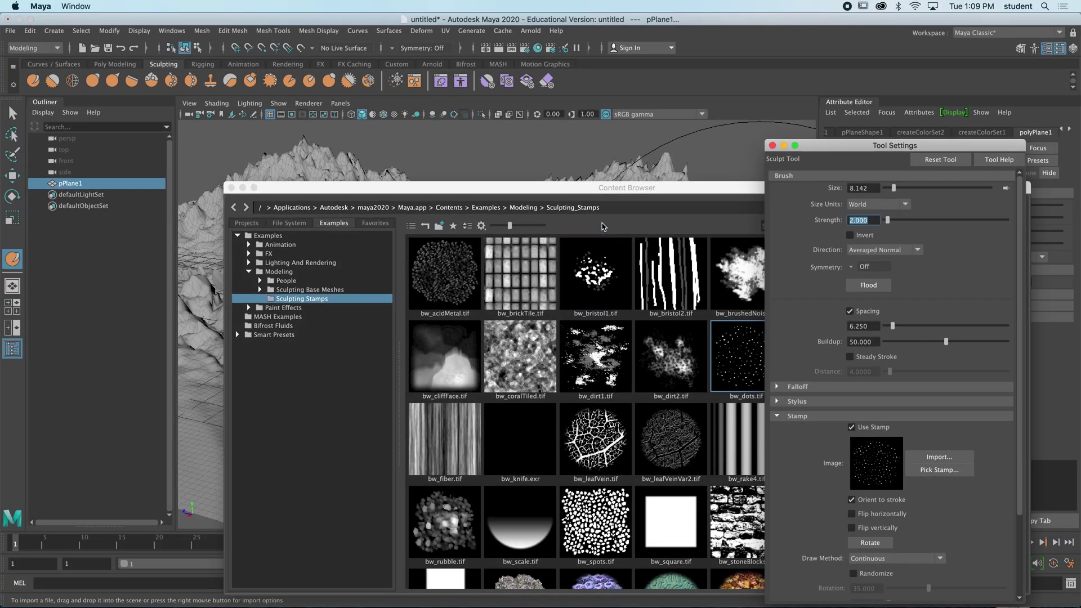
pyautogui.moveTo(583, 195); pyautogui.dragTo(809, 427)
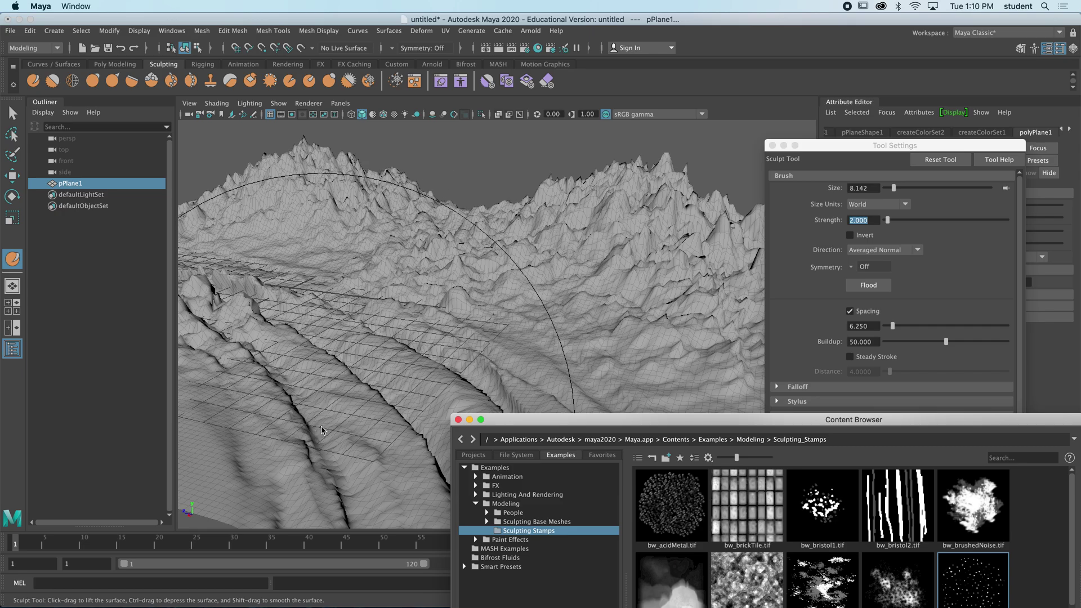
# Reduce the brush size to 5.270 and sculpt small scattered bumps over the terrain's near flat area with the dots stamp
pyautogui.moveTo(327, 420); pyautogui.dragTo(337, 412)
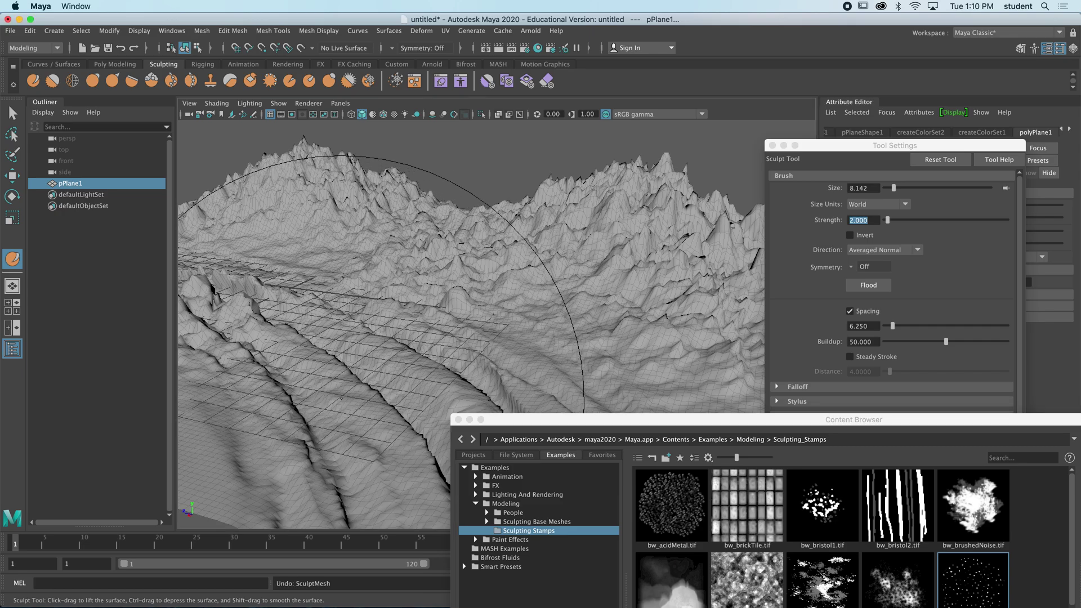
pyautogui.scroll(-5, 338, 402)
pyautogui.moveTo(335, 387)
pyautogui.keyDown('alt'); pyautogui.mouseDown()
pyautogui.moveTo(299, 396)
pyautogui.moveTo(316, 400)
pyautogui.mouseUp(); pyautogui.keyUp('alt')
pyautogui.press('b')
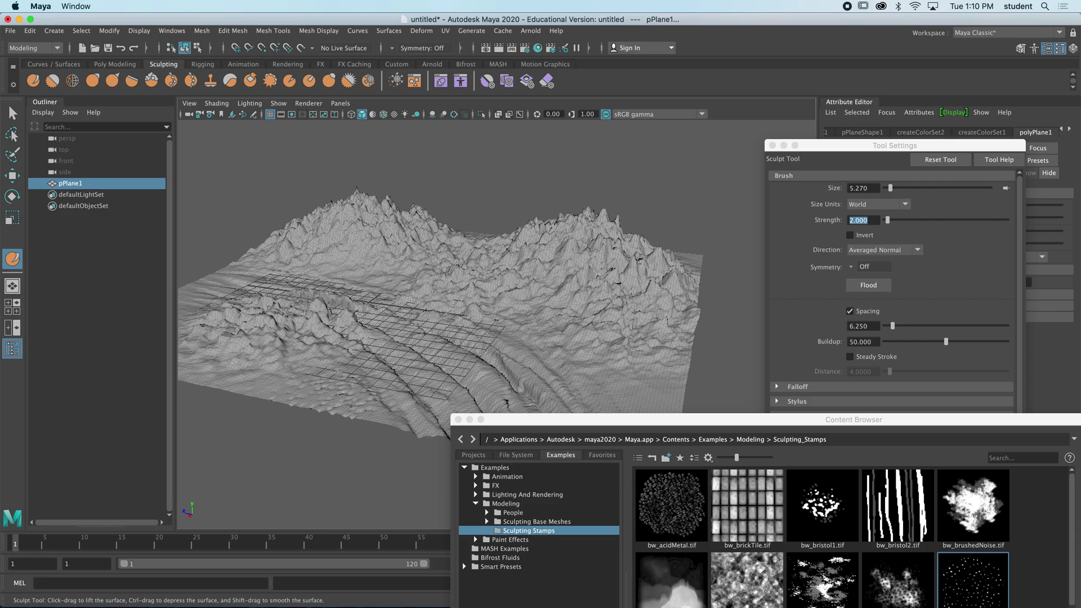
pyautogui.keyDown('alt'); pyautogui.moveTo(285, 329); pyautogui.dragTo(336, 336); pyautogui.keyUp('alt')
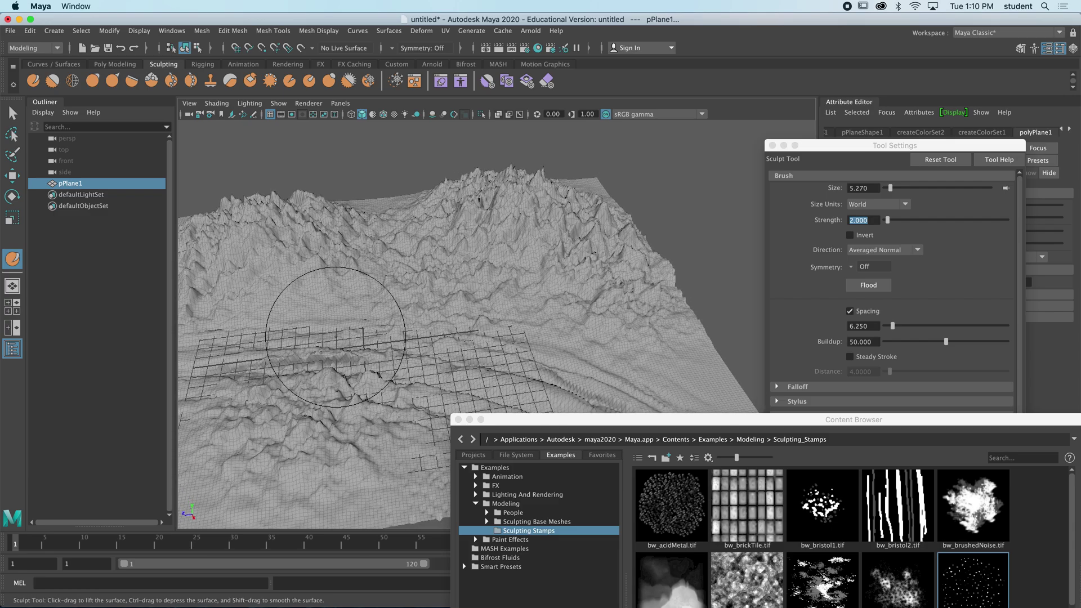
pyautogui.keyDown('alt'); pyautogui.moveTo(277, 372); pyautogui.dragTo(470, 334); pyautogui.keyUp('alt')
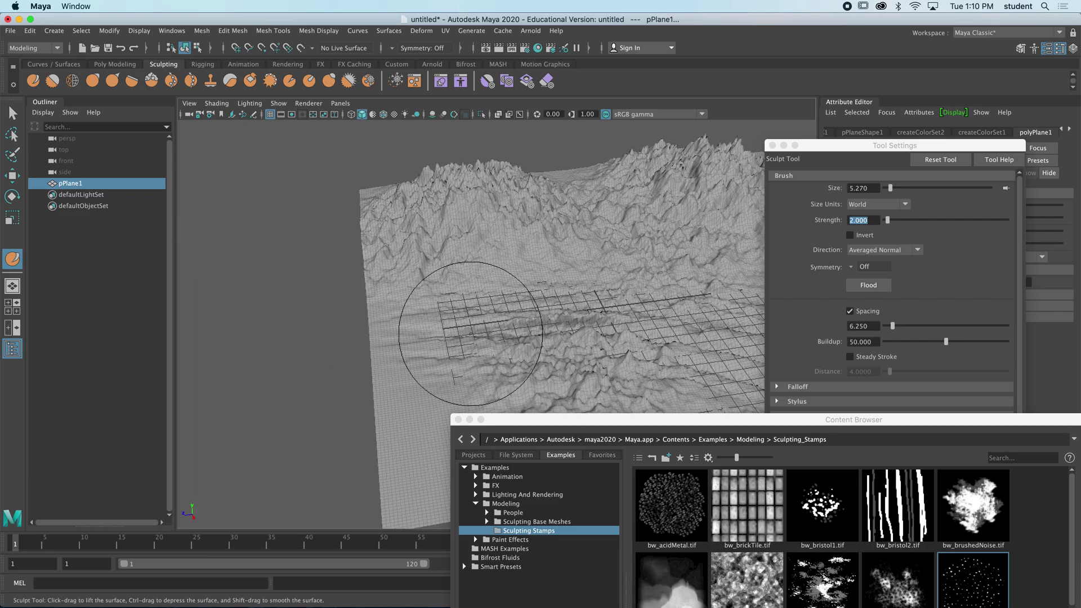
# Close the Sculpt tool's settings and the Content Browser, and inspect the sculpted terrain
pyautogui.moveTo(545, 422); pyautogui.dragTo(704, 433)
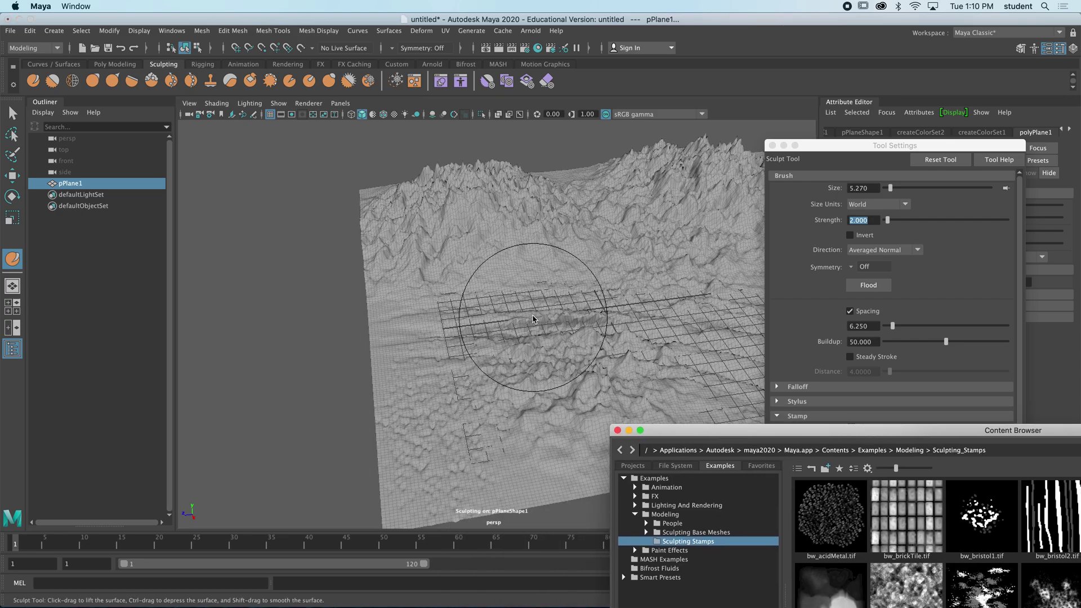
pyautogui.keyDown('alt'); pyautogui.moveTo(591, 254); pyautogui.dragTo(468, 270); pyautogui.keyUp('alt')
pyautogui.scroll(5, 490, 270)
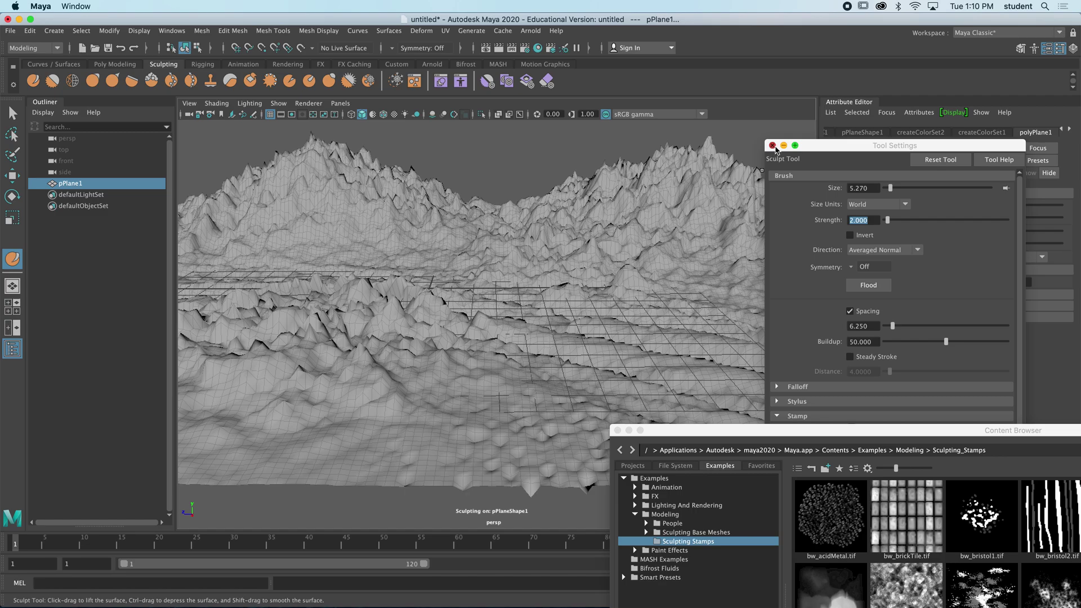
pyautogui.click(773, 146)
pyautogui.click(618, 431)
pyautogui.scroll(-5, 524, 349)
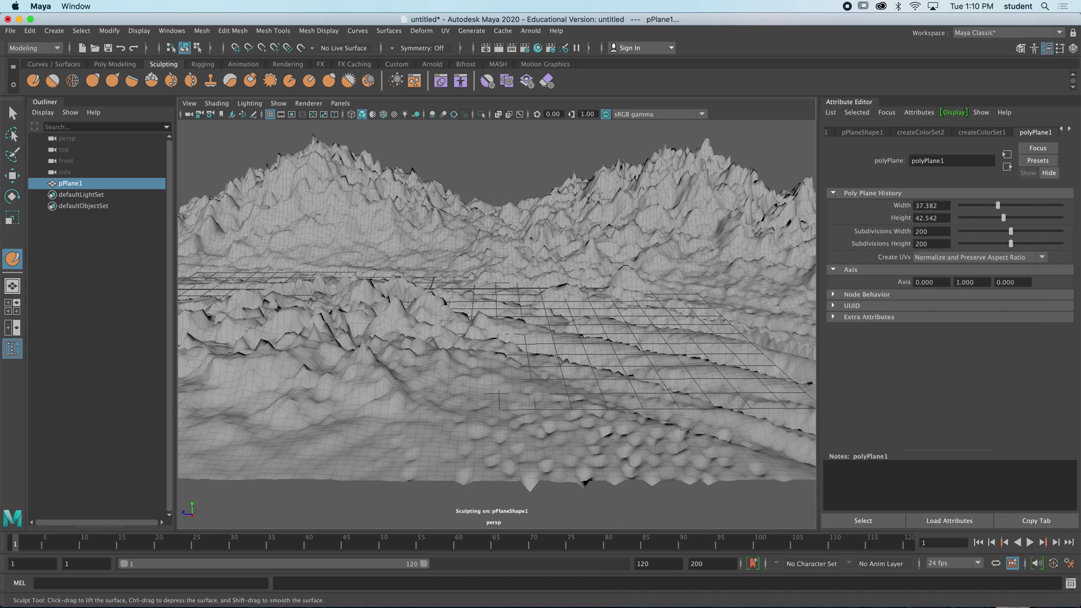
pyautogui.scroll(2, 544, 370)
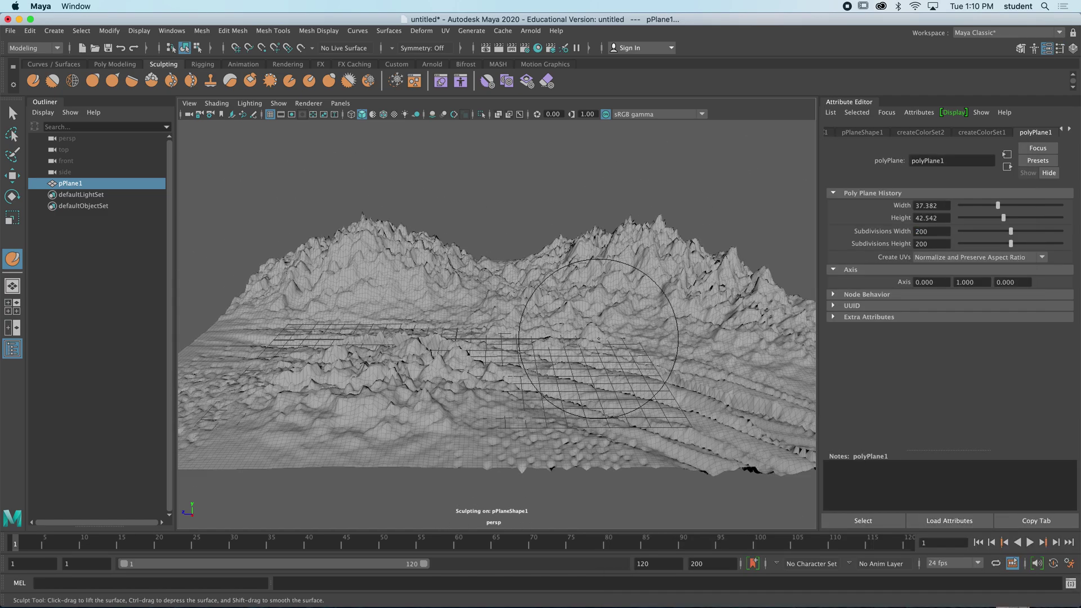